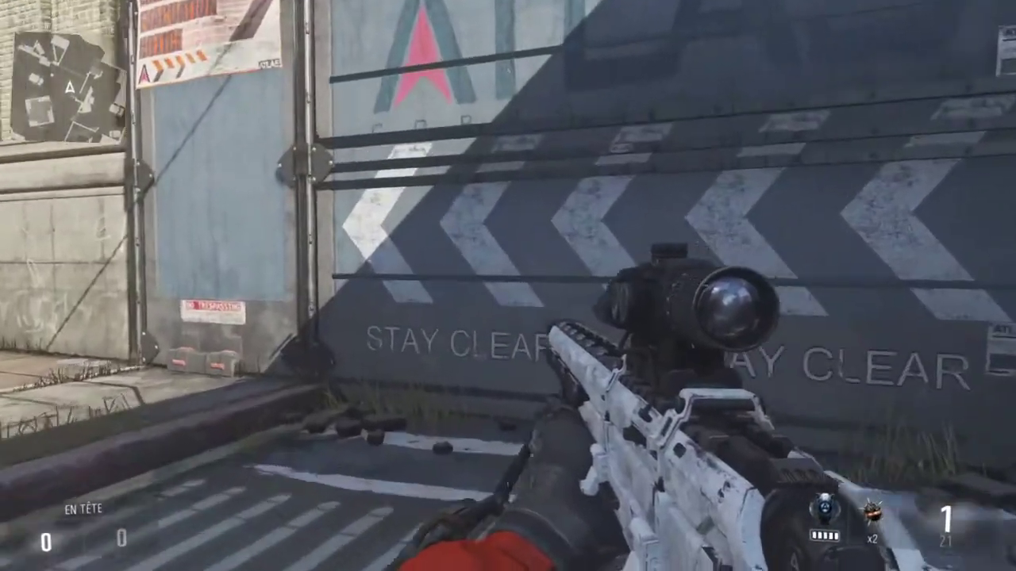
key(Escape)
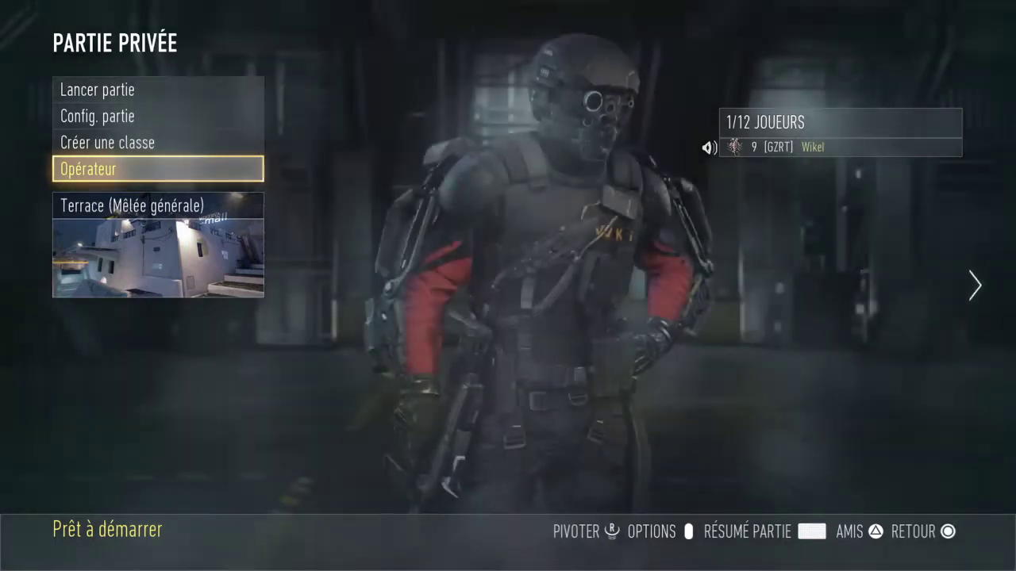
key(Right)
key(Right)
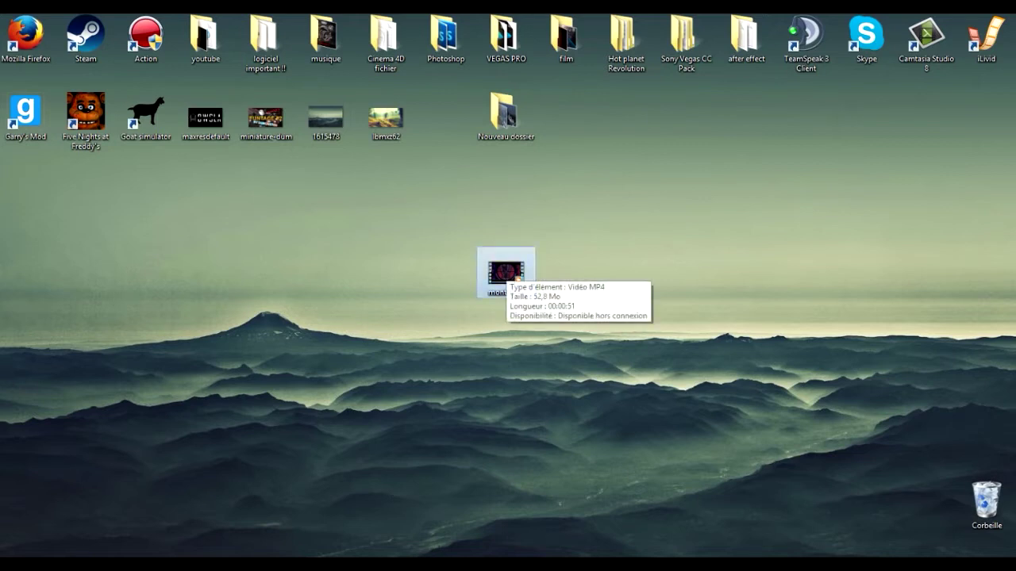
- Play the desktop video "montage 4" muted in a maximized player and skip ahead to about its middle
double_click(506, 273)
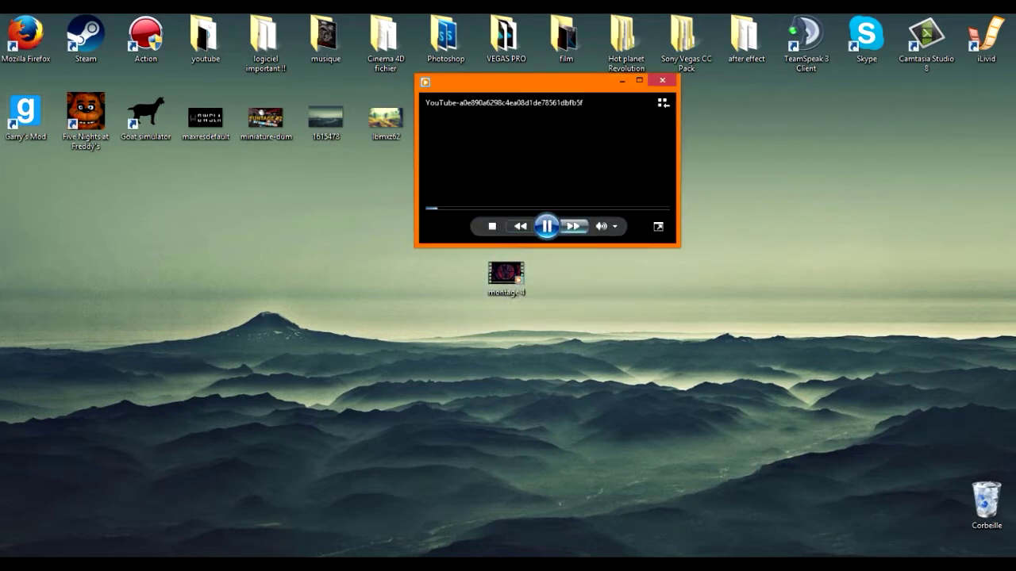
click(602, 226)
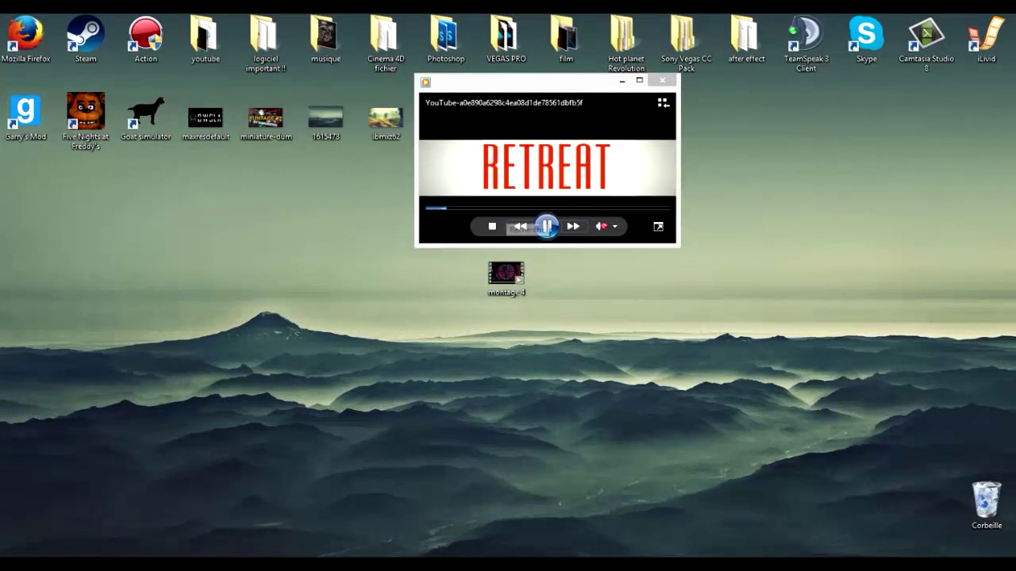
click(639, 80)
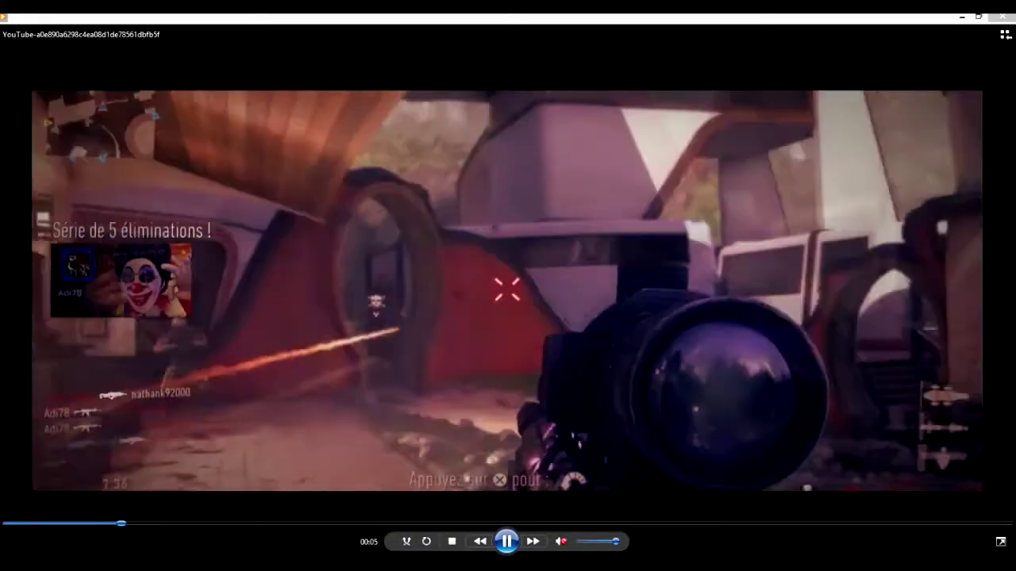
click(483, 524)
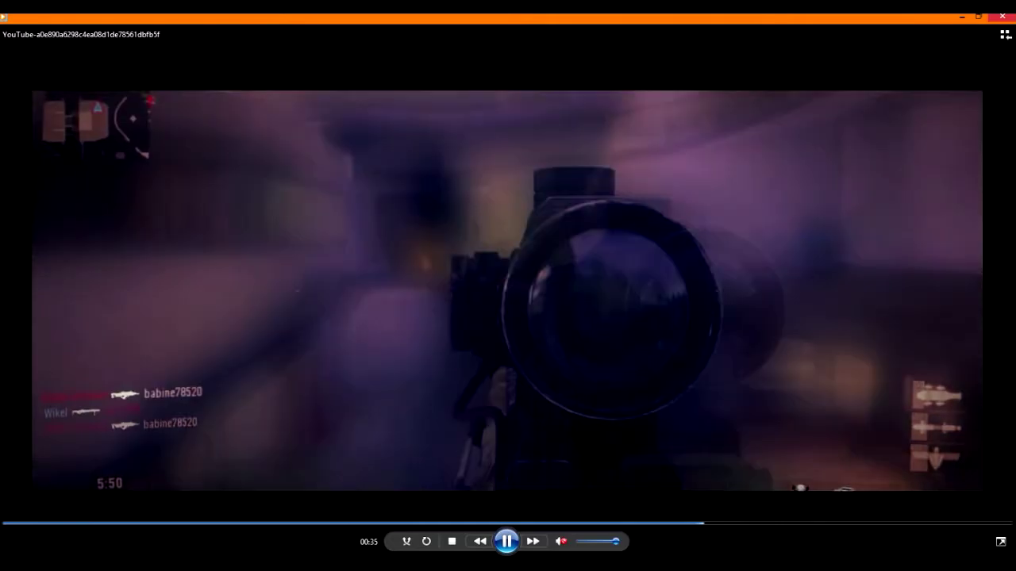
mouse_move(1015, 0)
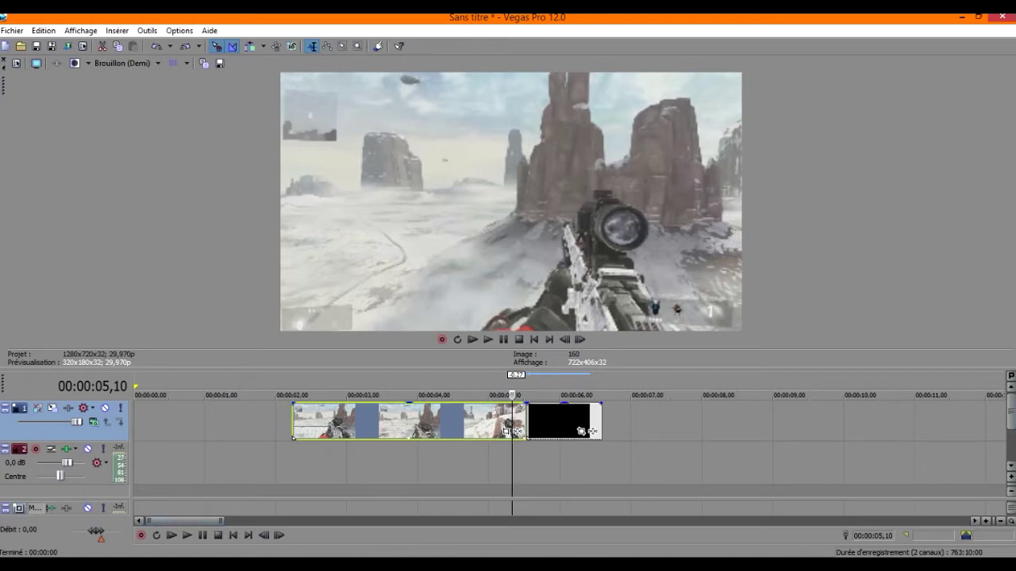
- Examine the end of the first snow clip frame by frame in Vegas Pro to find where the camera turn starts
mouse_move(476, 421)
mouse_down()
mouse_move(445, 420)
mouse_move(480, 420)
mouse_move(460, 421)
mouse_up()
mouse_move(381, 421)
mouse_down()
mouse_move(397, 420)
mouse_move(335, 421)
mouse_move(397, 420)
mouse_up()
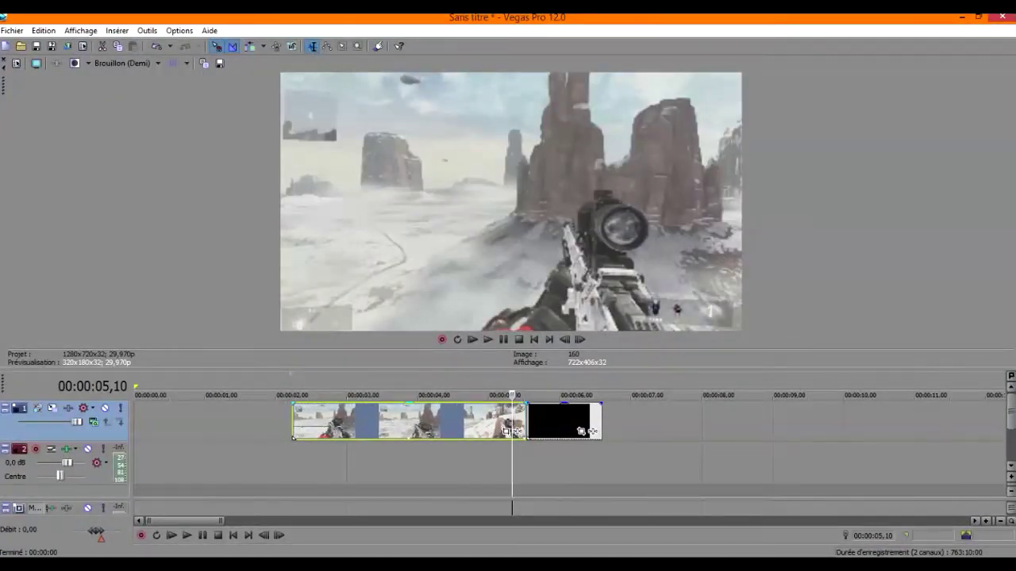
key(space)
key(space)
click(580, 340)
click(580, 339)
click(580, 339)
click(565, 340)
click(565, 340)
click(565, 340)
click(565, 340)
click(565, 340)
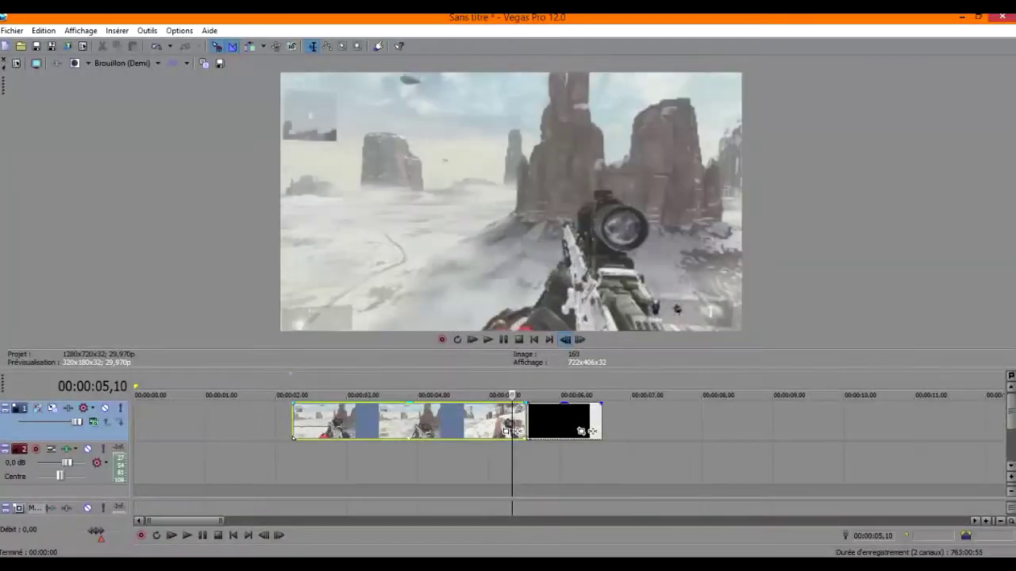
click(565, 339)
click(565, 340)
click(580, 339)
click(580, 339)
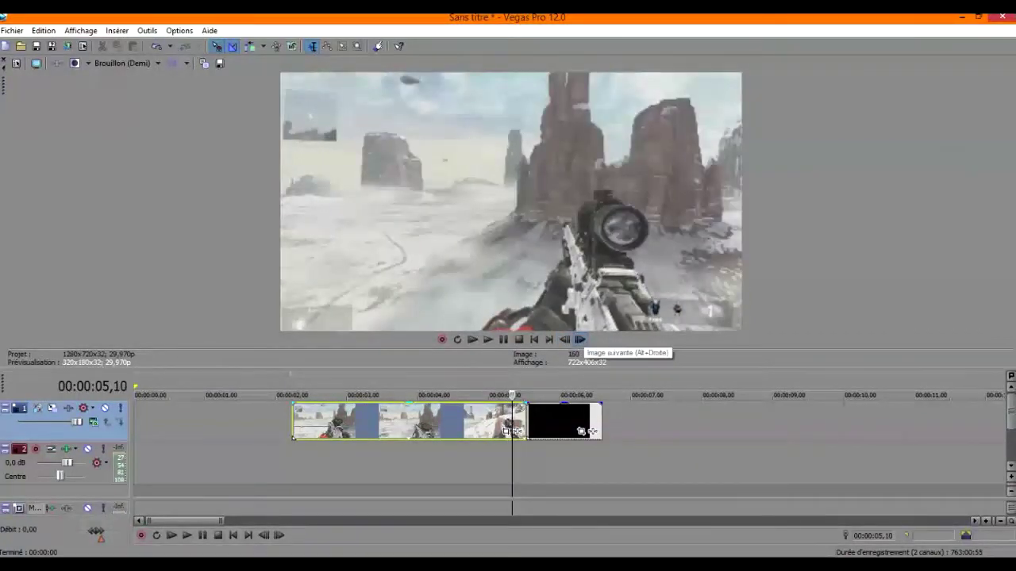
click(565, 340)
click(565, 340)
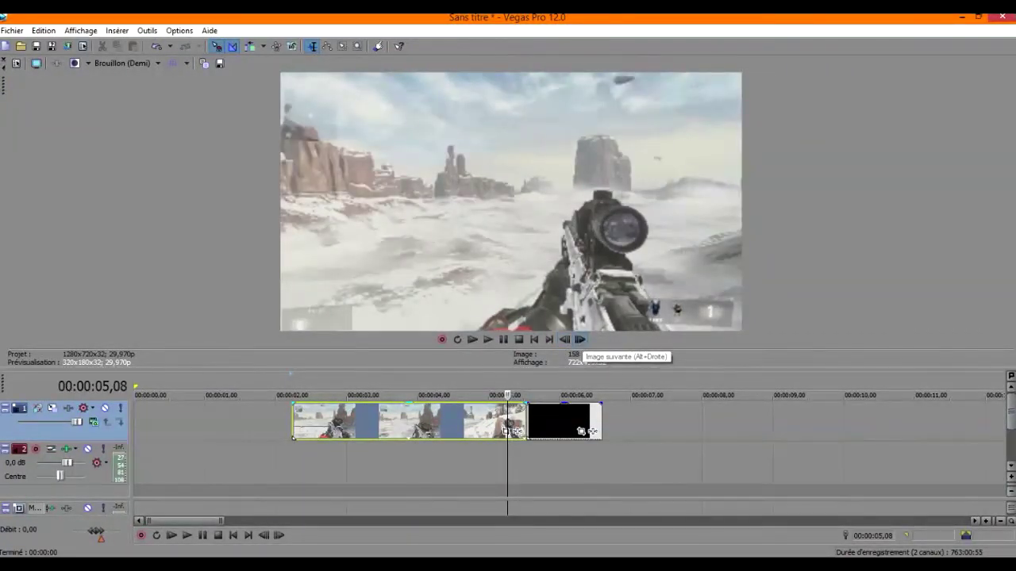
click(580, 339)
click(580, 340)
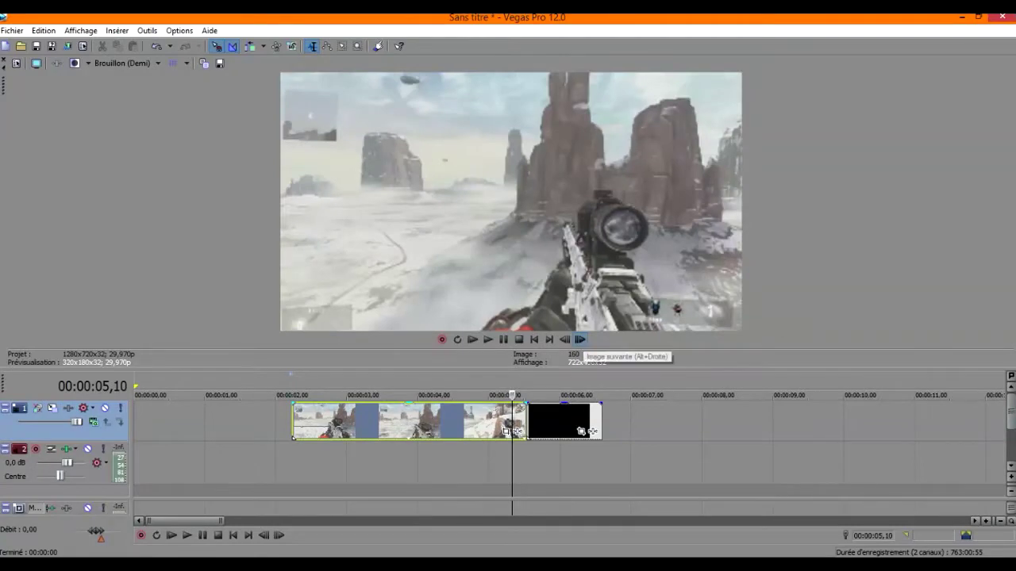
click(580, 340)
click(580, 339)
click(580, 340)
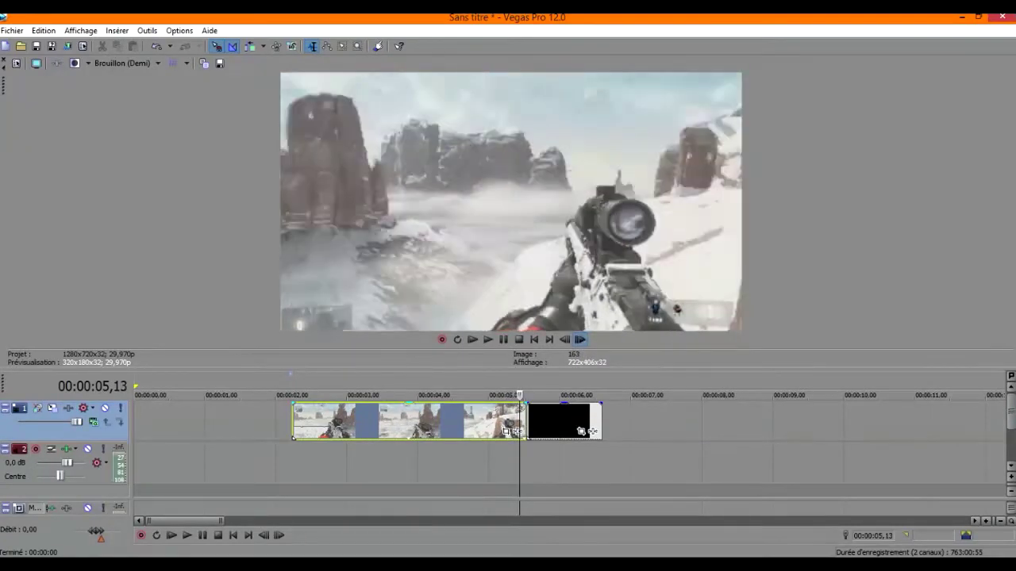
click(580, 340)
click(580, 339)
click(580, 340)
- Split the first snow clip during its camera turn at 00:00:05,10
click(564, 339)
click(564, 339)
click(564, 340)
click(565, 340)
click(564, 339)
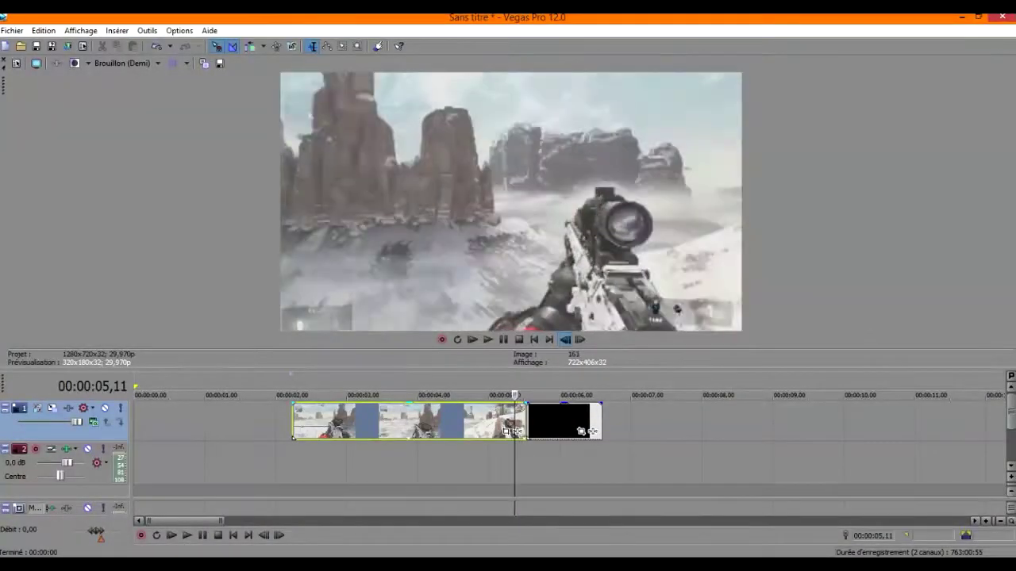
click(565, 340)
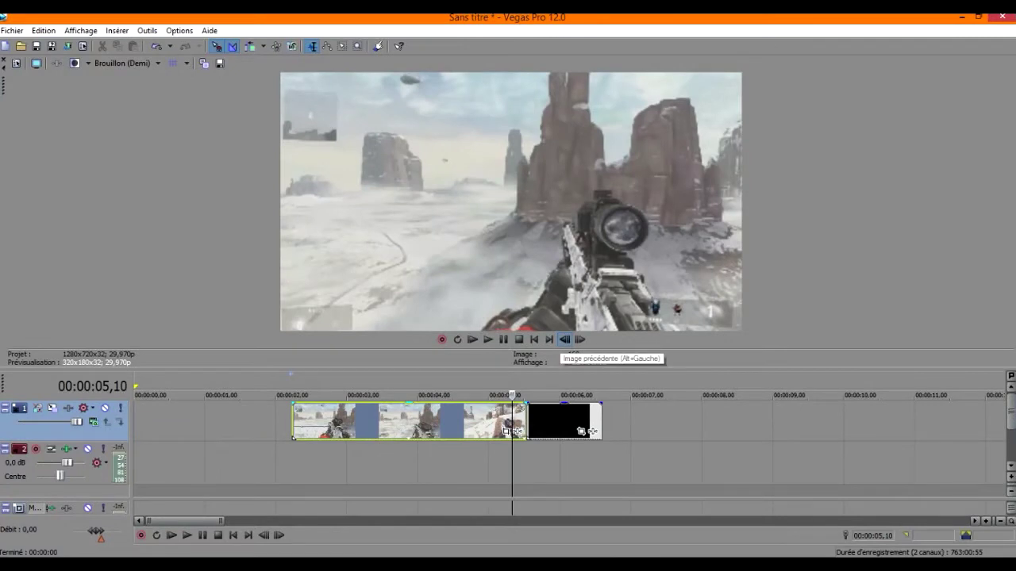
key(s)
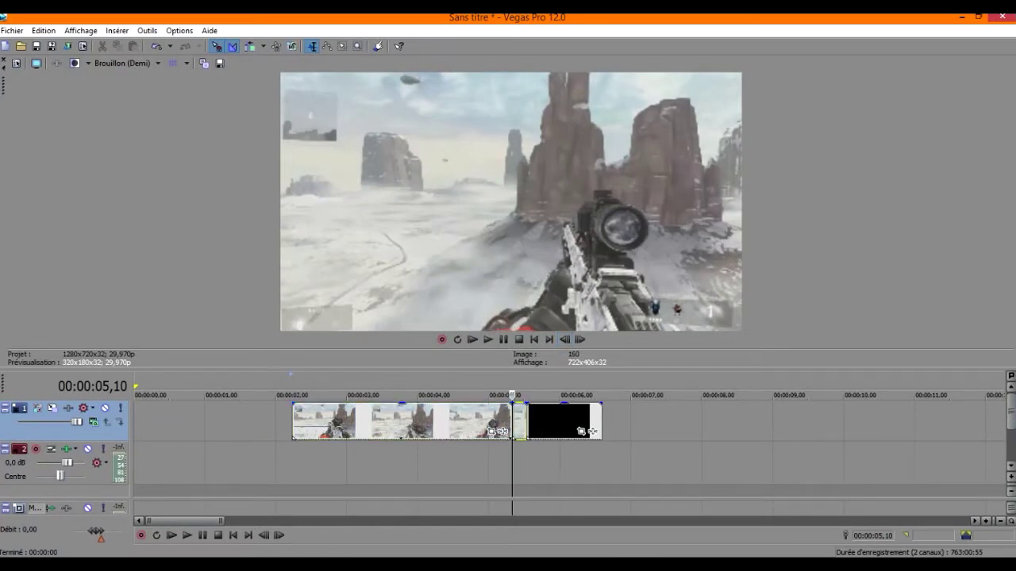
- Check the snow clip on both sides of the new cut and select its short end piece
click(196, 460)
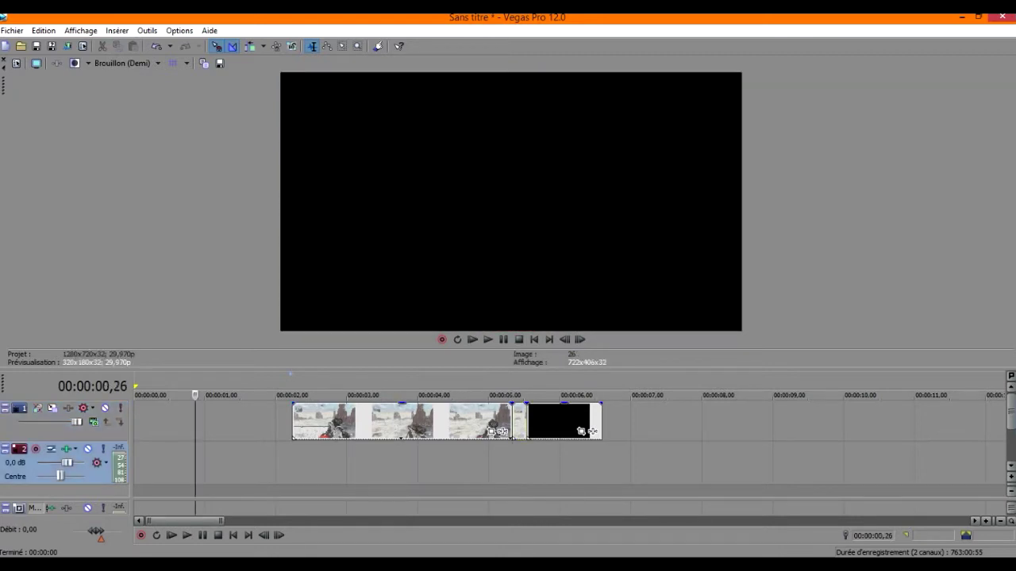
click(238, 425)
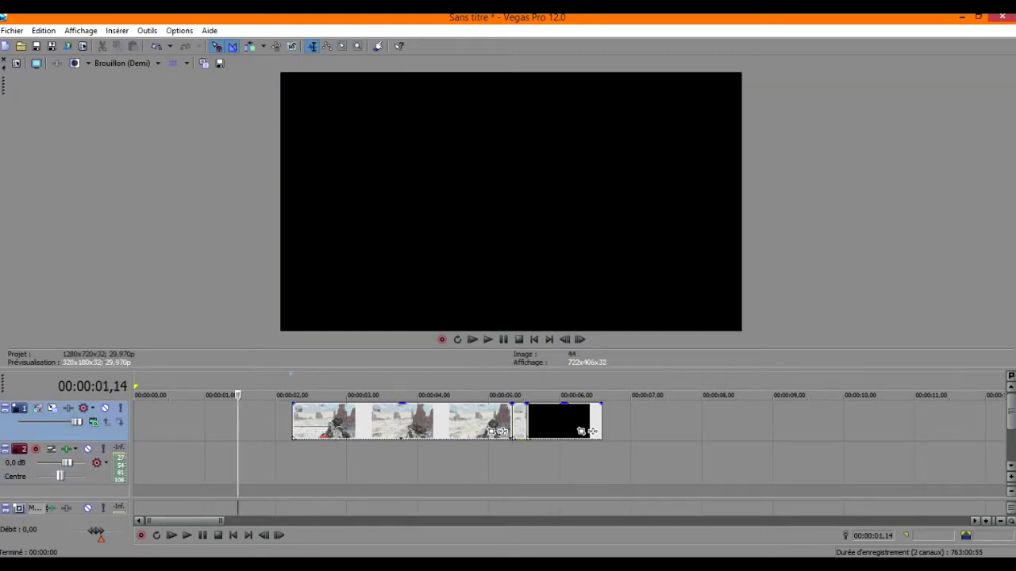
click(347, 461)
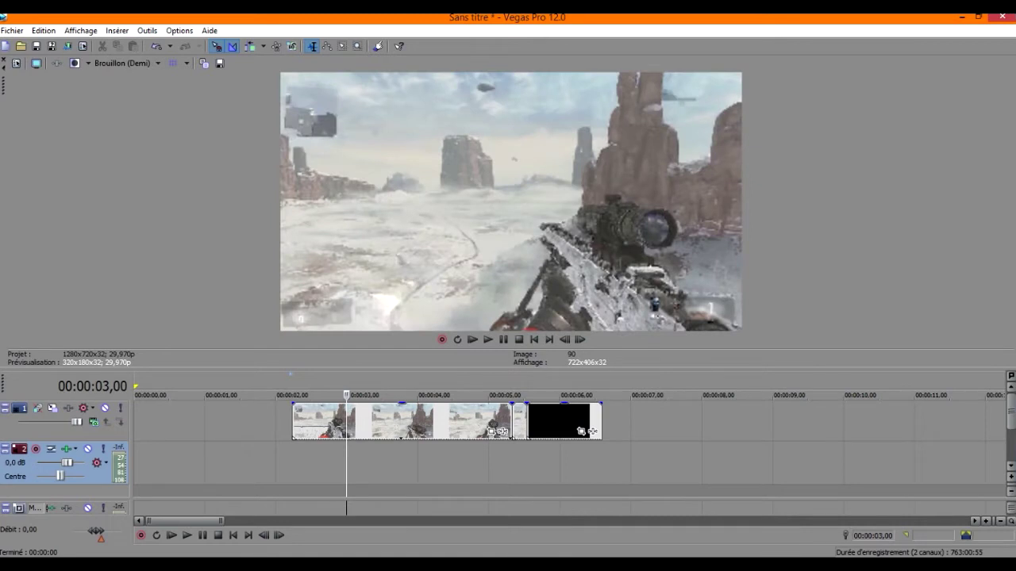
click(480, 422)
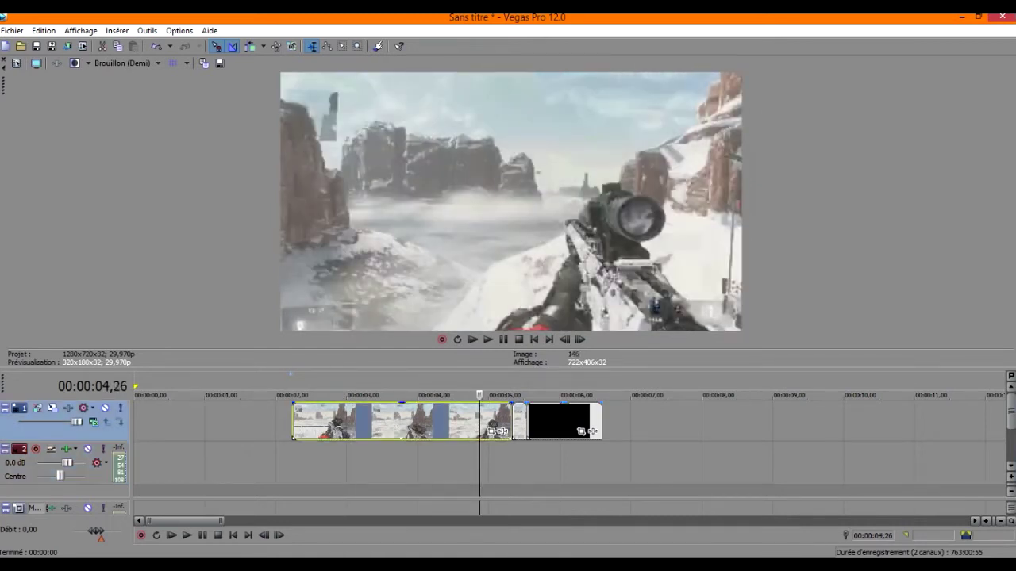
click(526, 423)
click(514, 422)
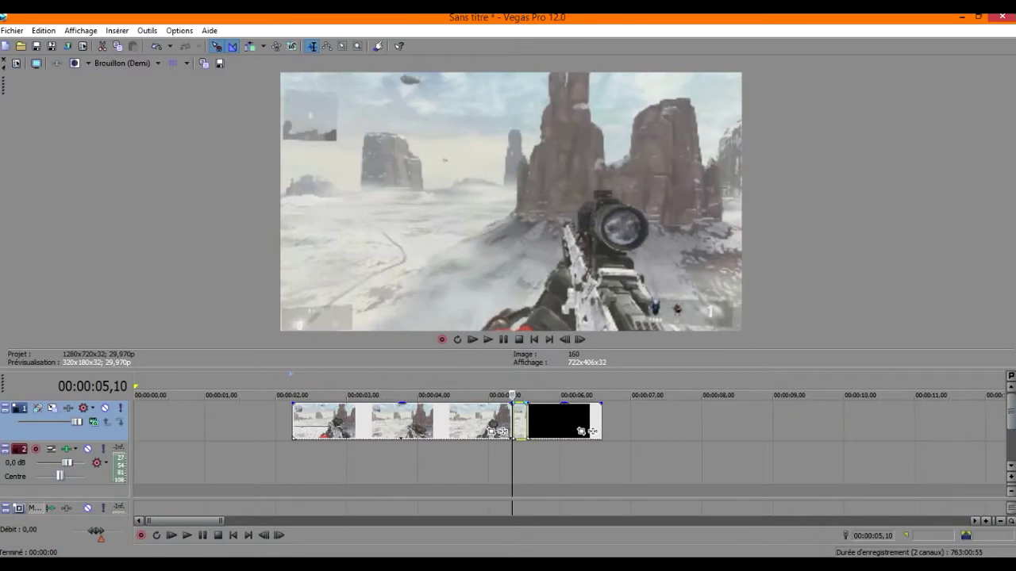
- Split the second clip shortly after its start at 00:00:05,20
scroll(513, 423, up, 1)
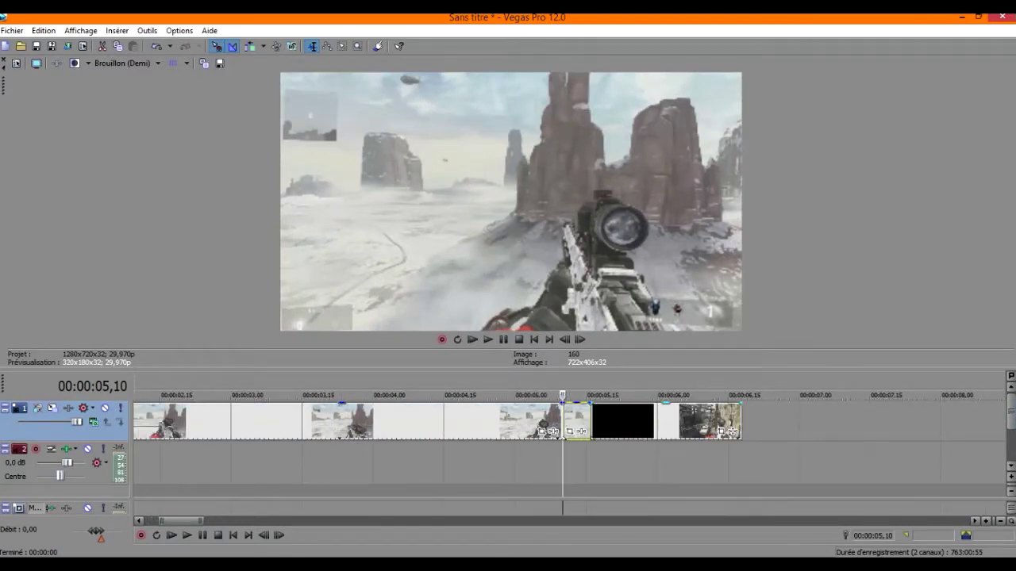
click(609, 422)
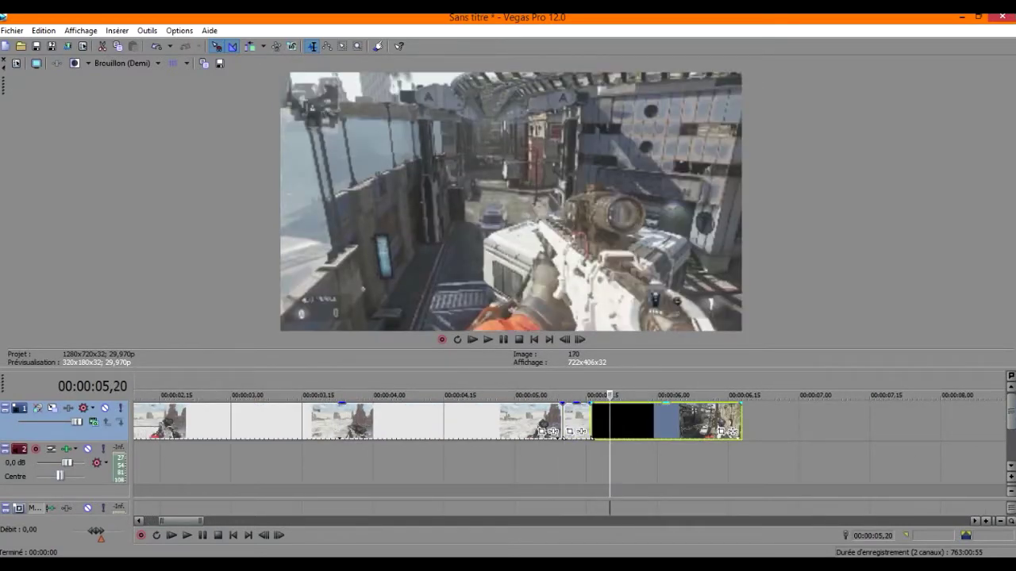
key(s)
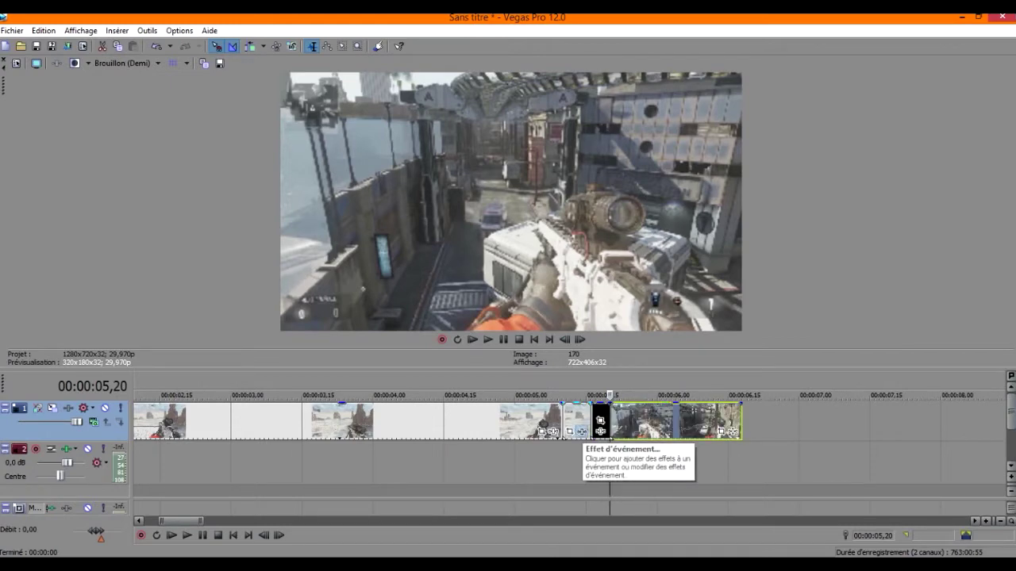
- Add the Flou gaussien Sony effect to the short end piece of the snow clip
click(600, 431)
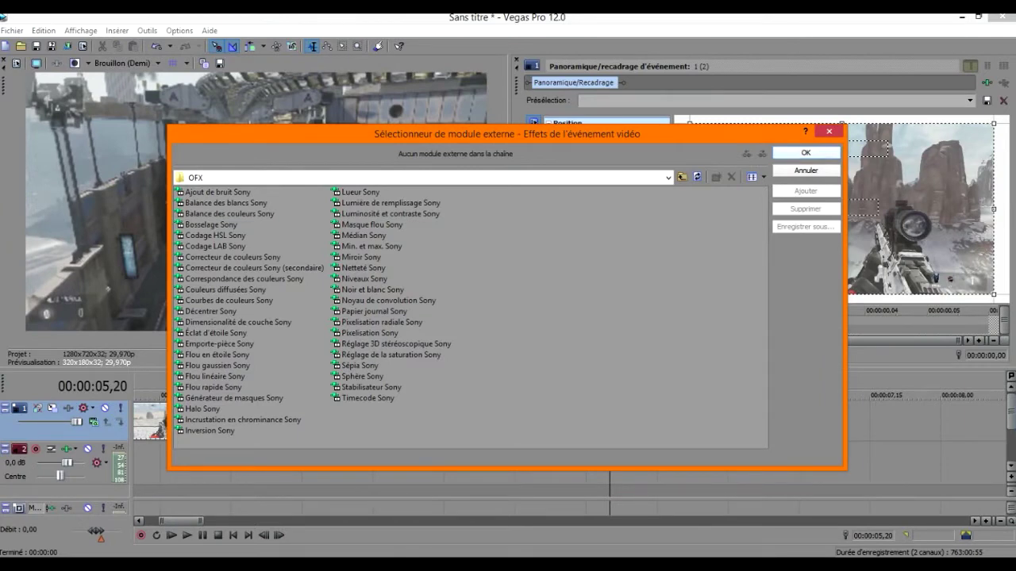
key(Escape)
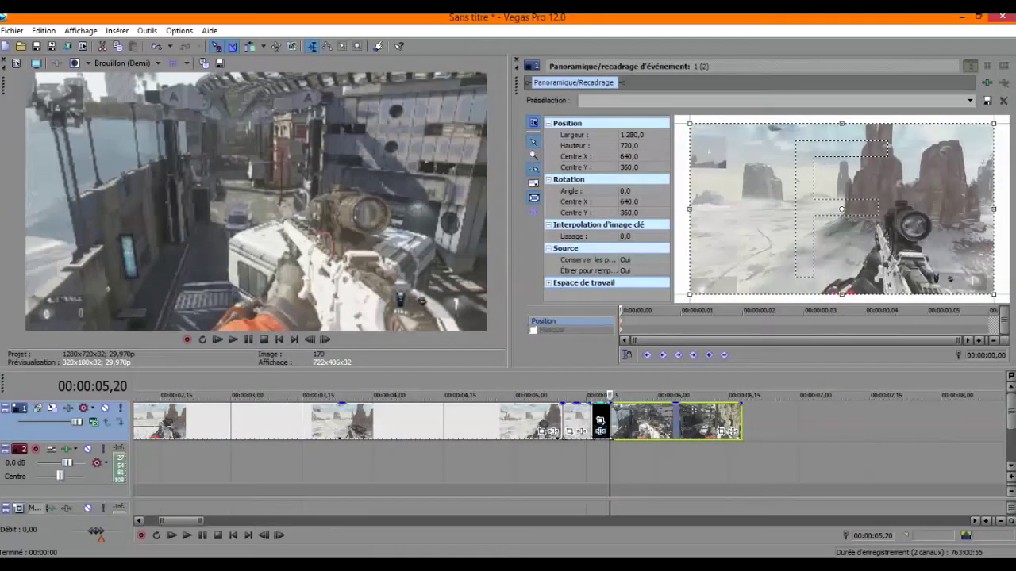
click(601, 431)
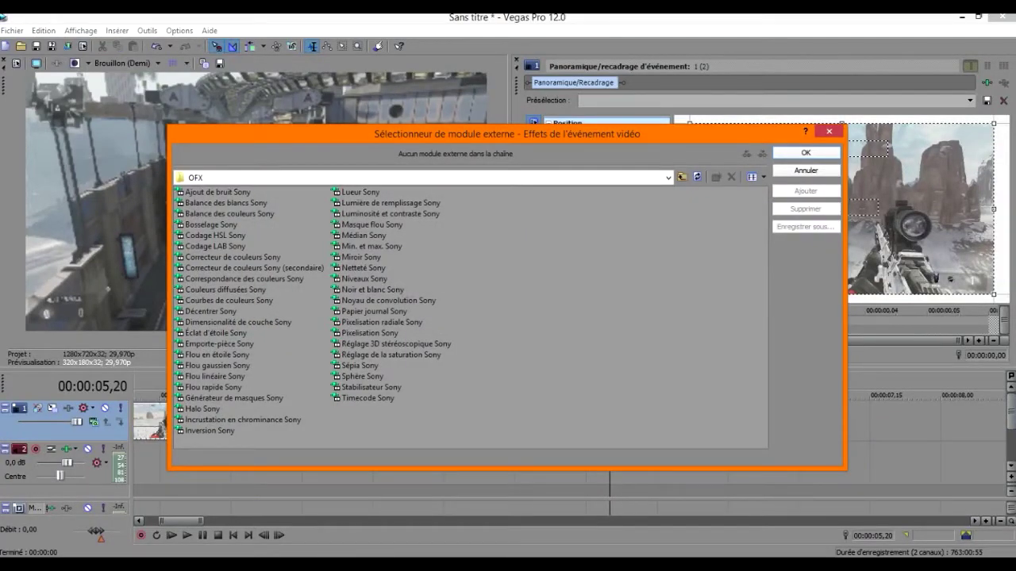
double_click(217, 365)
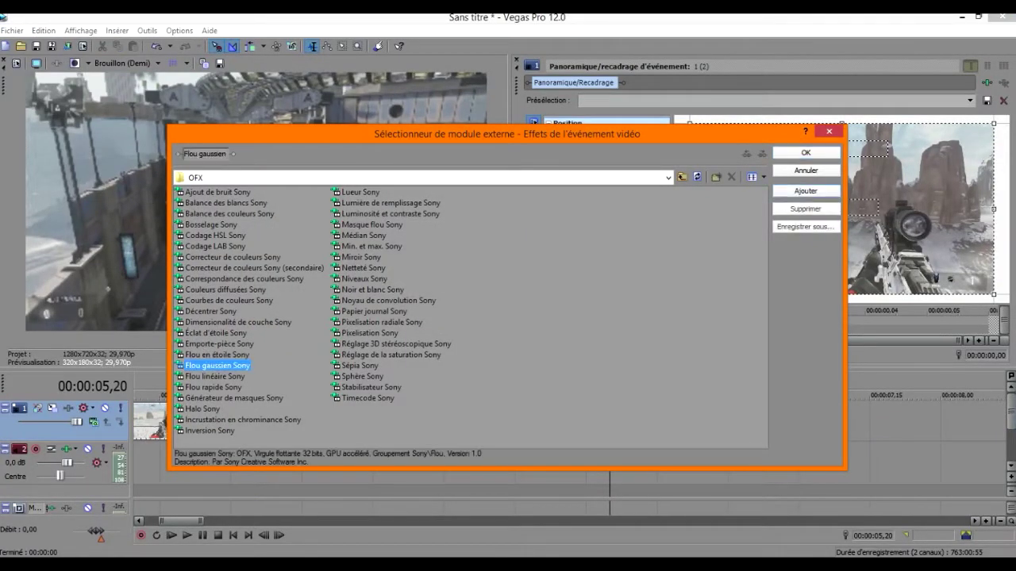
click(806, 152)
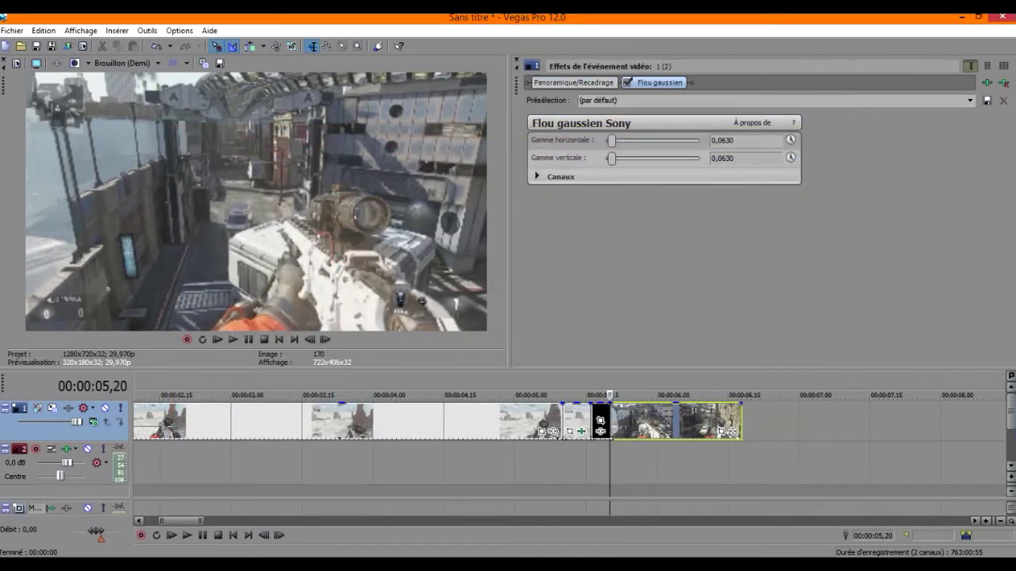
- Move the cut before the short snow piece to 00:00:05,12 and set its vertical and horizontal Gaussian blur ranges to 0
click(571, 417)
drag(563, 421, 572, 420)
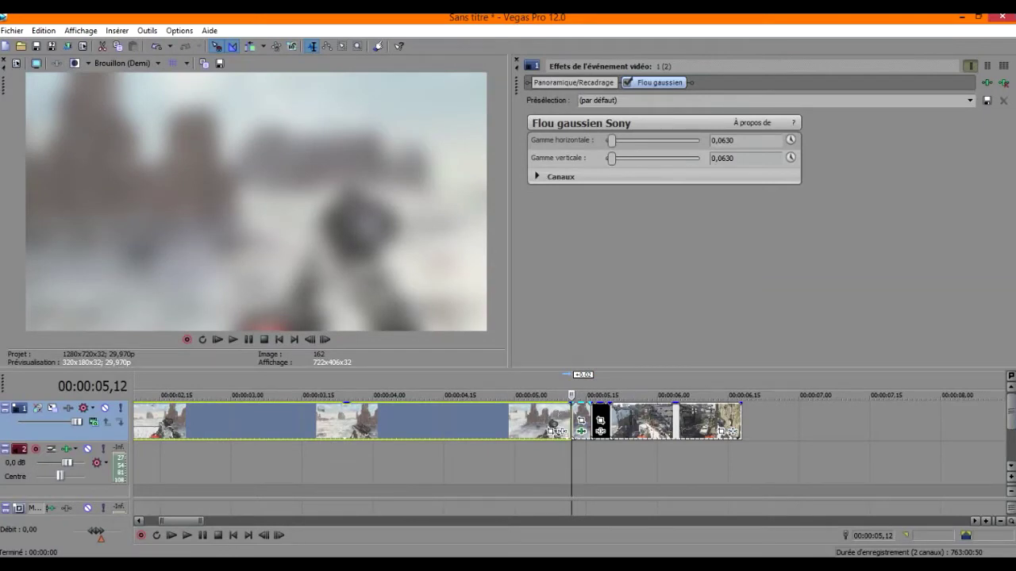
mouse_move(611, 158)
mouse_down()
mouse_move(699, 158)
mouse_move(605, 158)
mouse_up()
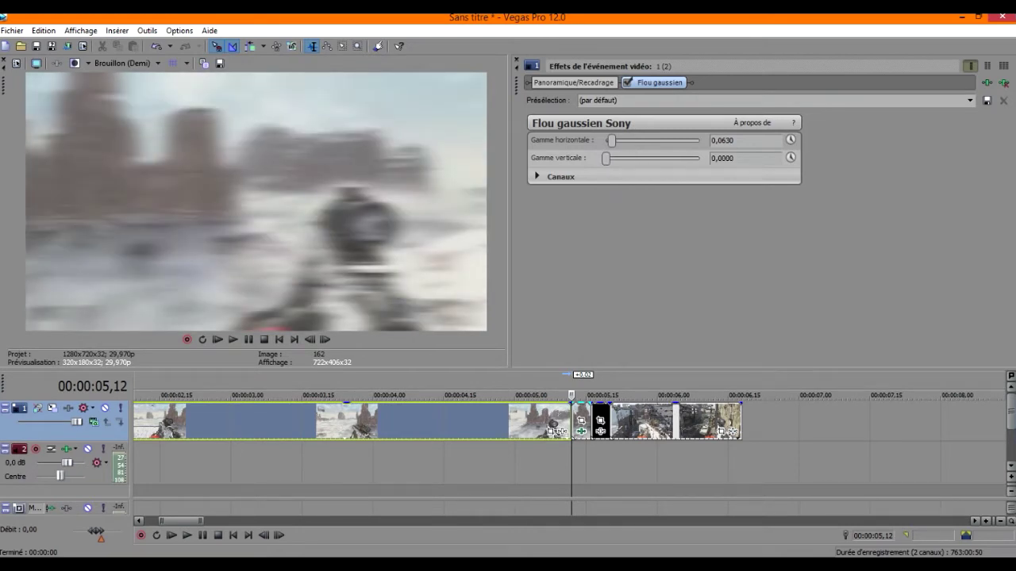
mouse_move(611, 140)
mouse_down()
mouse_move(698, 141)
mouse_move(604, 140)
mouse_up()
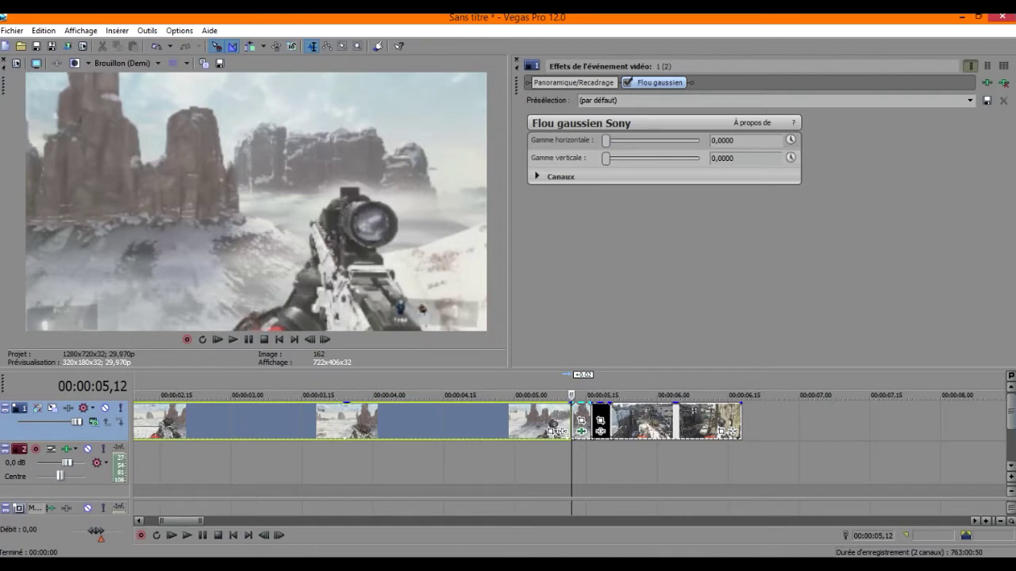
- Enable animation of the horizontal Gaussian range on the short snow piece and set its first keyframe to 0
click(791, 140)
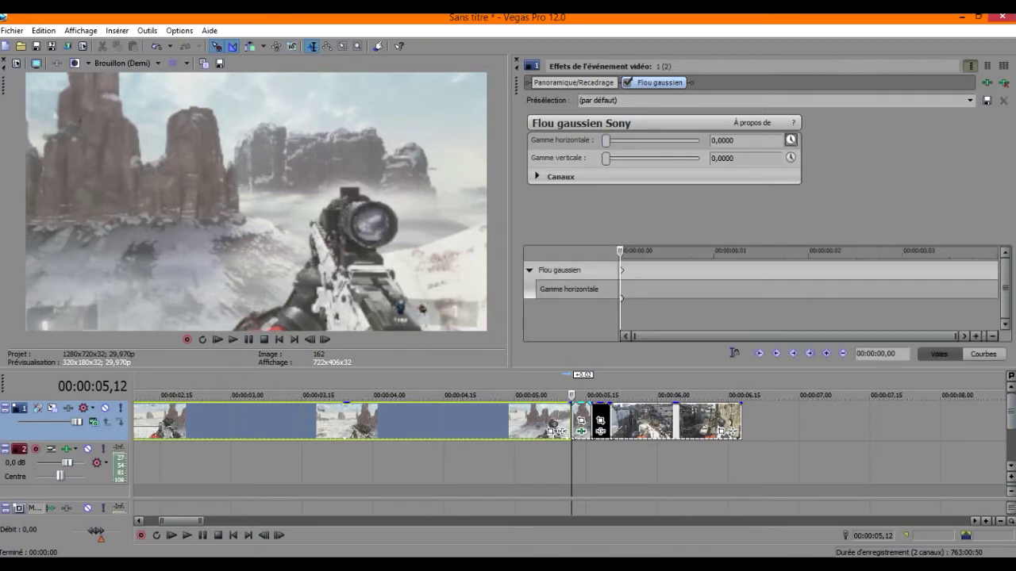
click(622, 271)
drag(736, 140, 711, 141)
text(0)
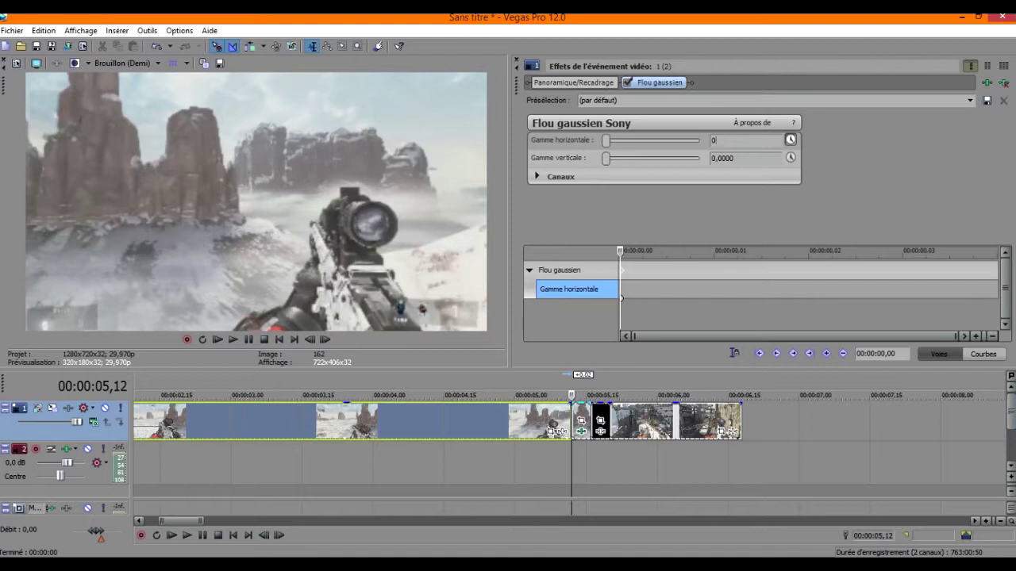
- Raise the snow piece's horizontal blur range to about 0,0680 at 00:00:00,04 and check the blur frame by frame
click(994, 271)
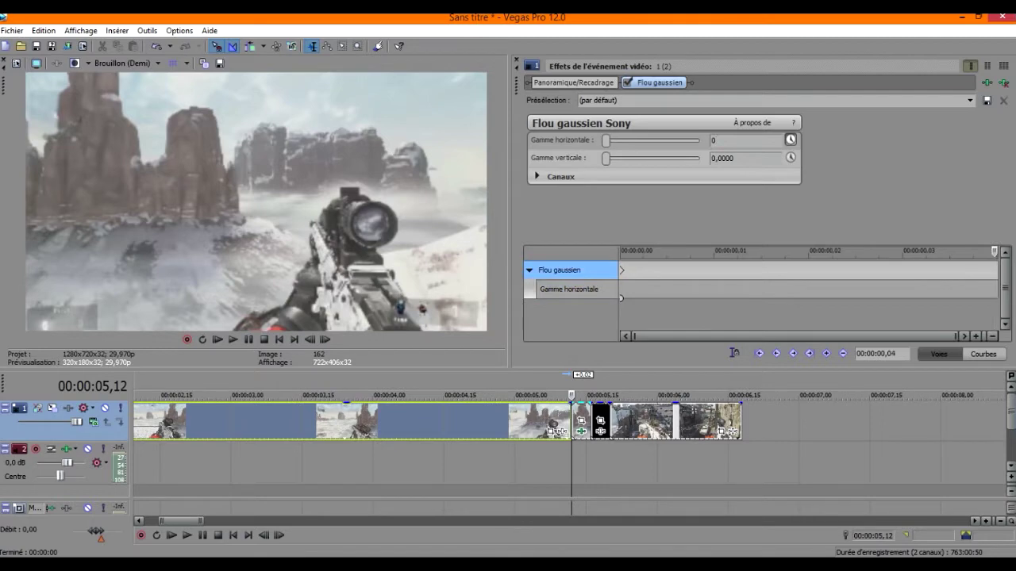
drag(606, 140, 612, 141)
click(326, 339)
click(325, 340)
click(326, 340)
click(325, 340)
click(325, 340)
click(325, 339)
click(310, 339)
click(310, 339)
click(310, 340)
click(325, 340)
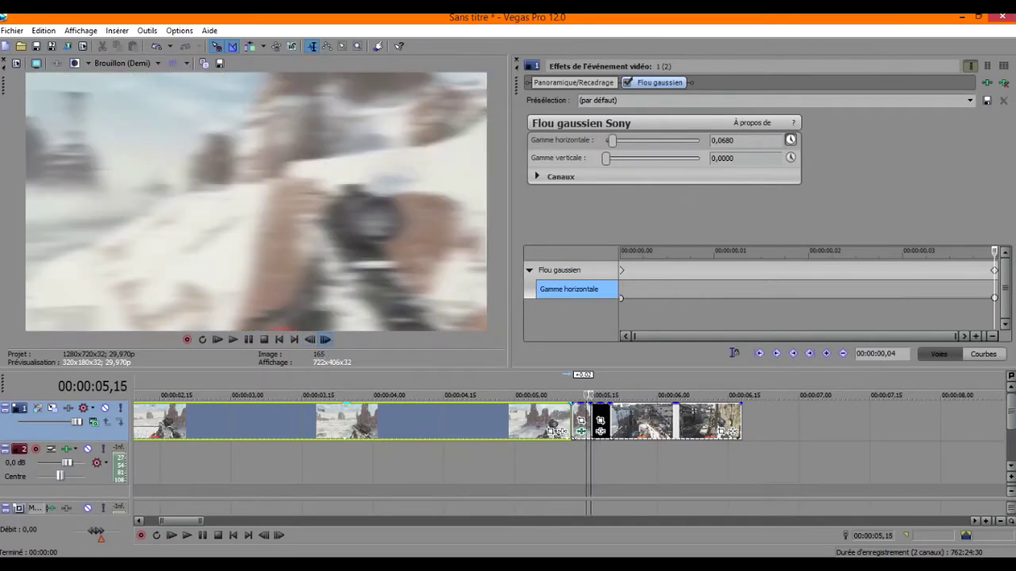
click(310, 340)
- Set the snow piece's end keyframe to a horizontal blur range of 0,1000 and close the effect settings
drag(612, 140, 617, 139)
key(ctrl+z)
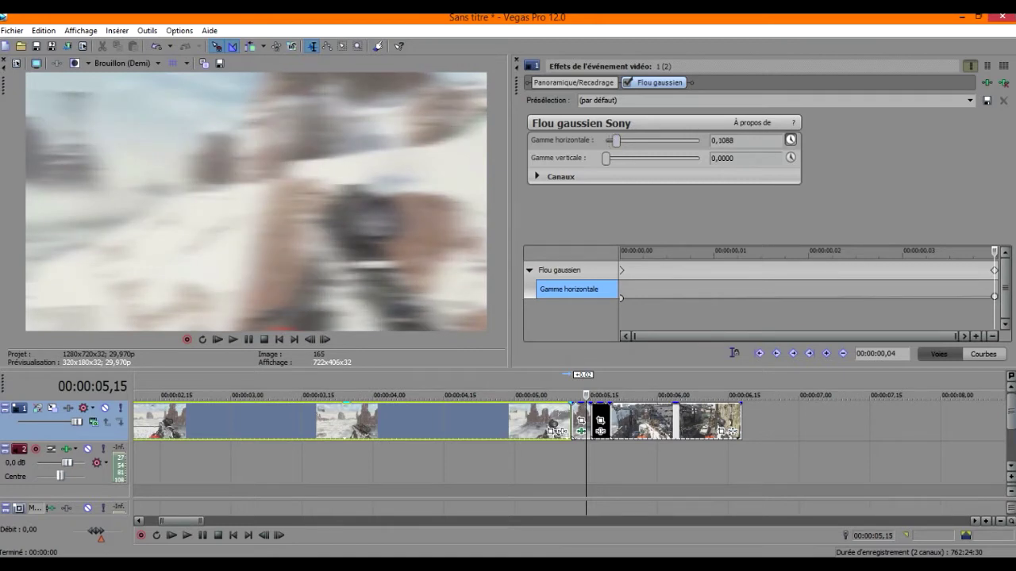
drag(734, 140, 717, 140)
text(0)
key(BackSpace)
key(BackSpace)
text(1000)
key(Return)
click(517, 61)
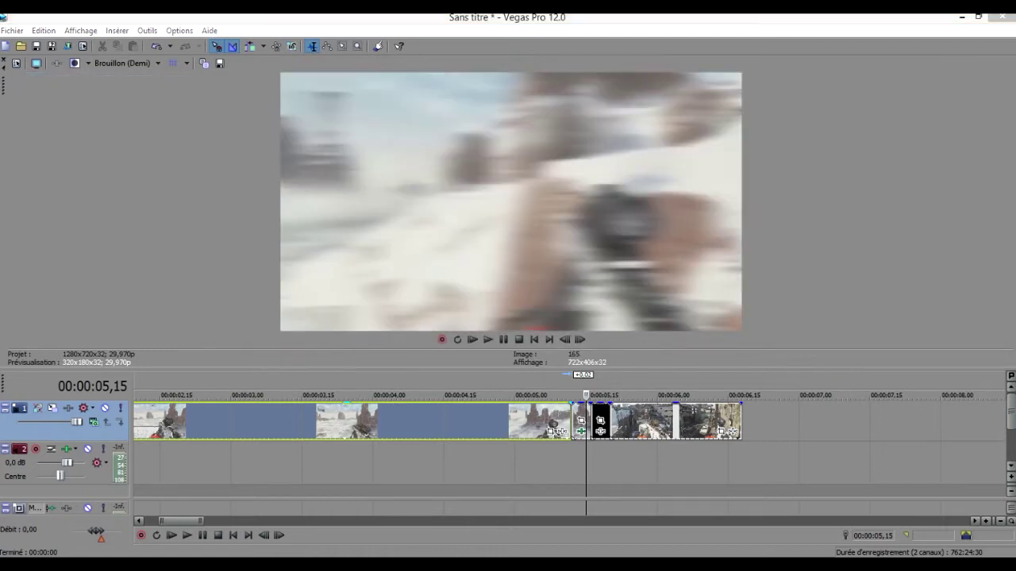
- Add the Flou gaussien Sony effect to the short first piece of the second clip and set its vertical range to 0
click(600, 421)
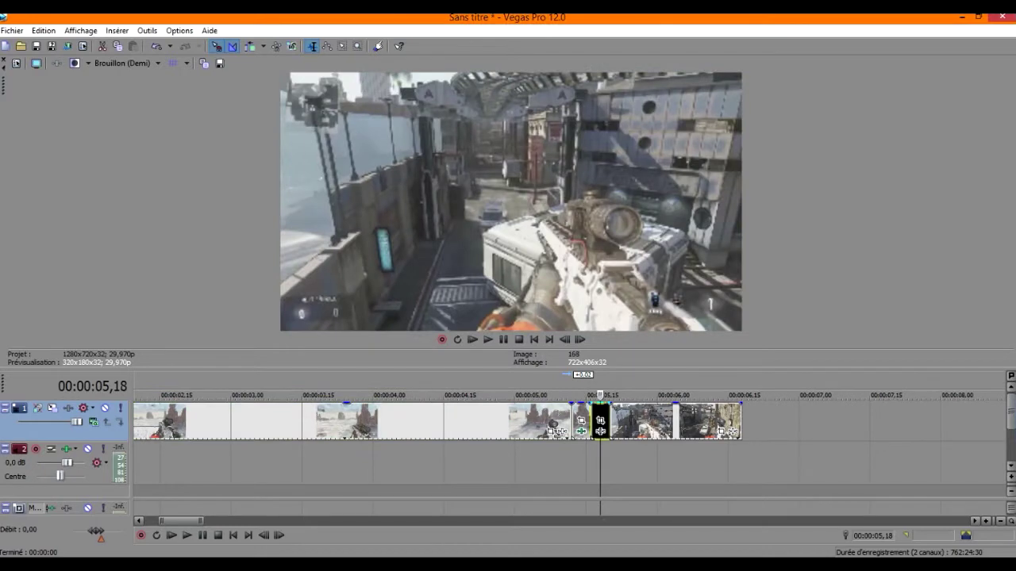
click(601, 431)
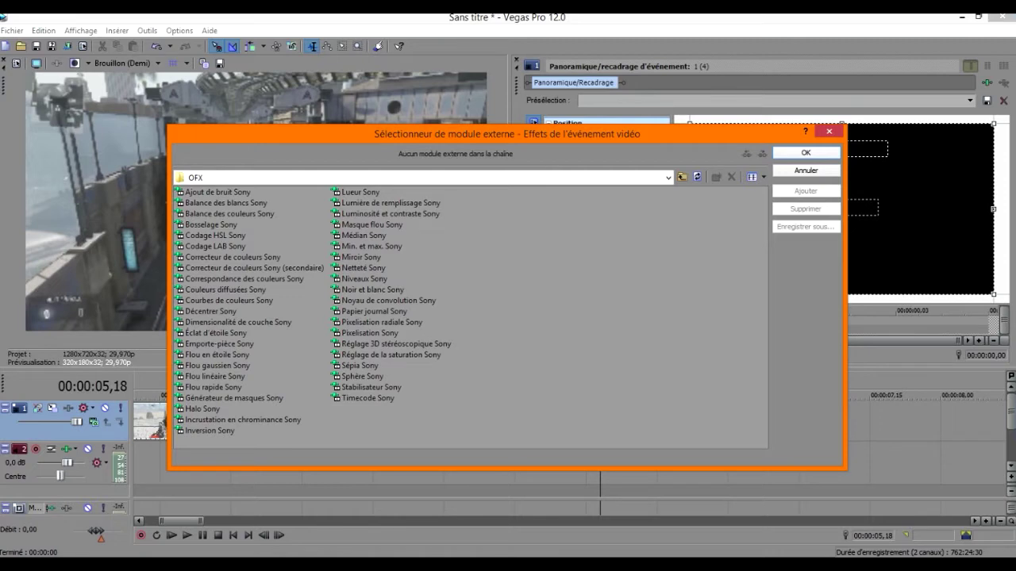
double_click(218, 365)
click(805, 152)
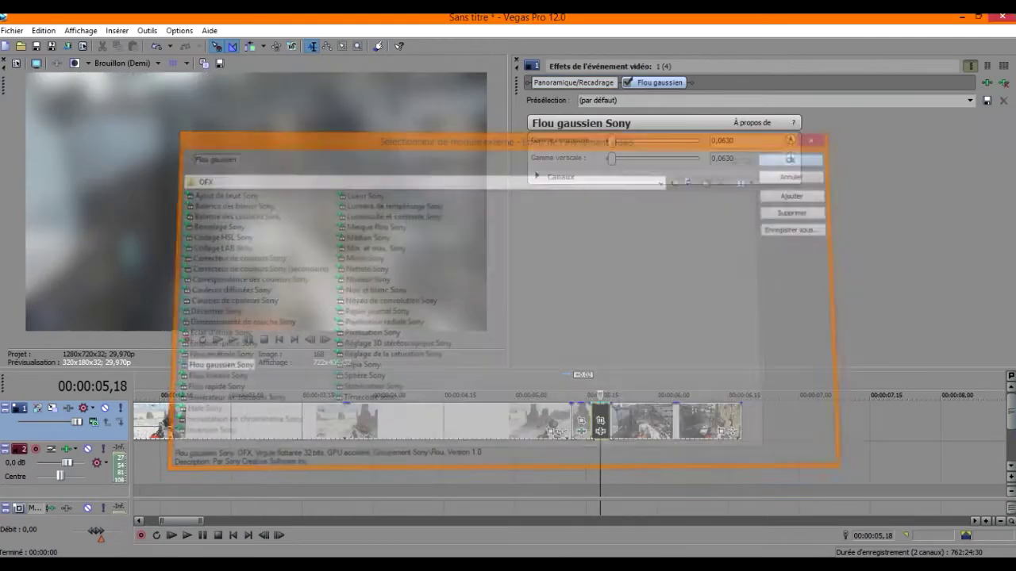
drag(611, 158, 606, 158)
- Animate the horizontal blur range of the second clip's short piece, with its first keyframe at 0,1000
click(790, 140)
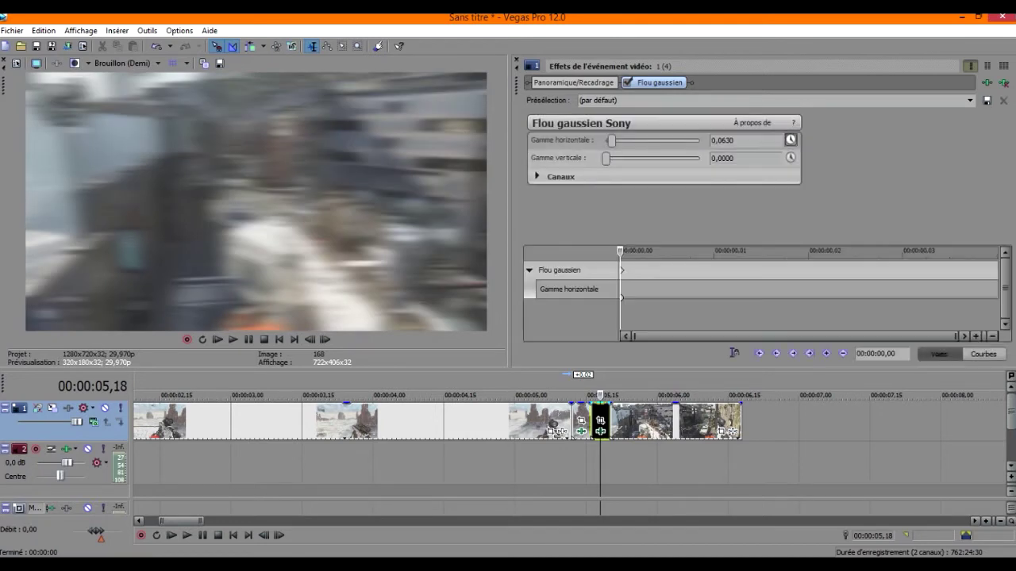
drag(643, 270, 620, 270)
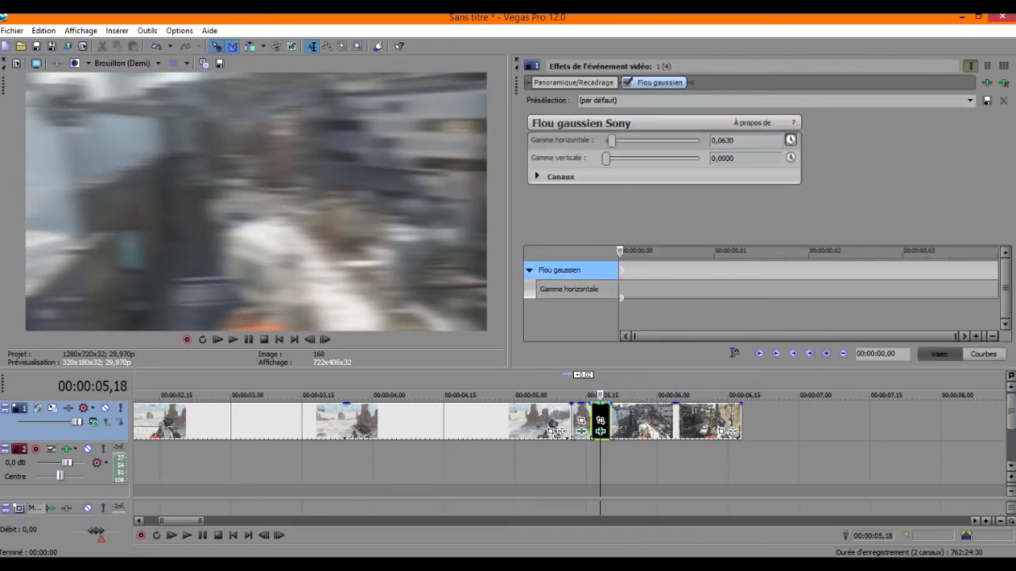
double_click(722, 141)
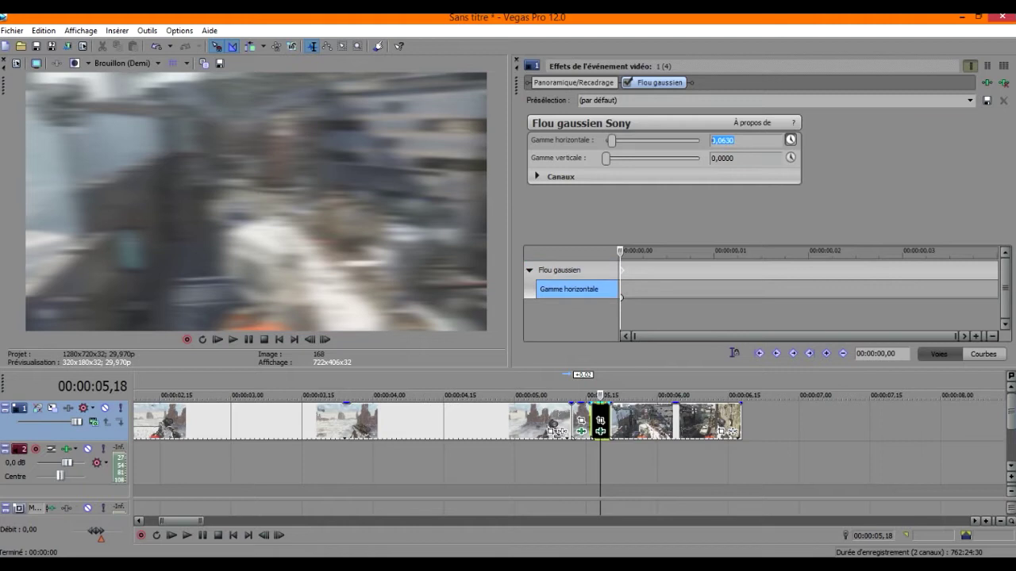
text(100)
key(BackSpace)
key(BackSpace)
key(BackSpace)
text(0,1000)
key(Return)
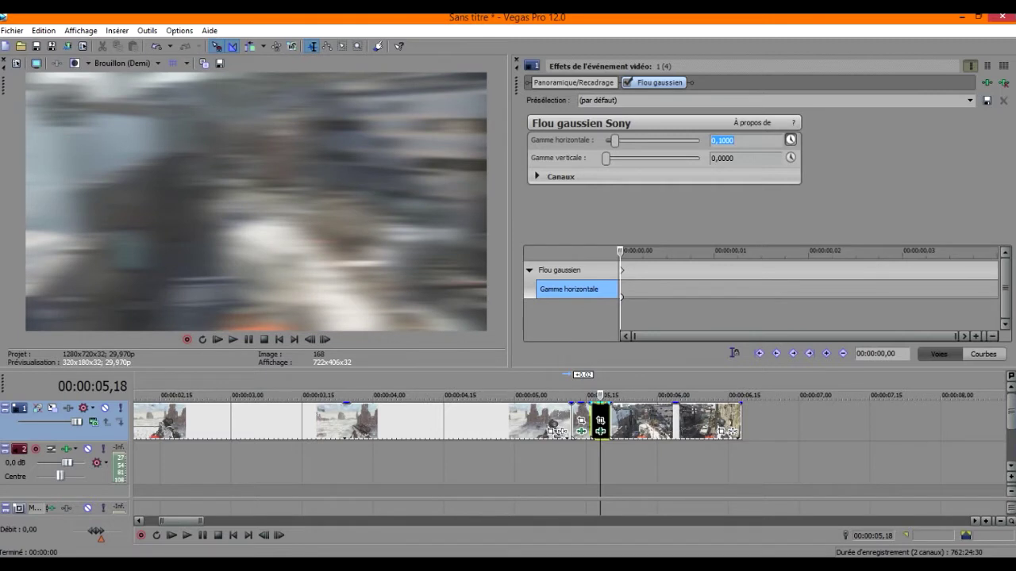
- Set the horizontal blur range to 0 in an end keyframe at 00:00:00,04 on the second clip's short piece
click(997, 271)
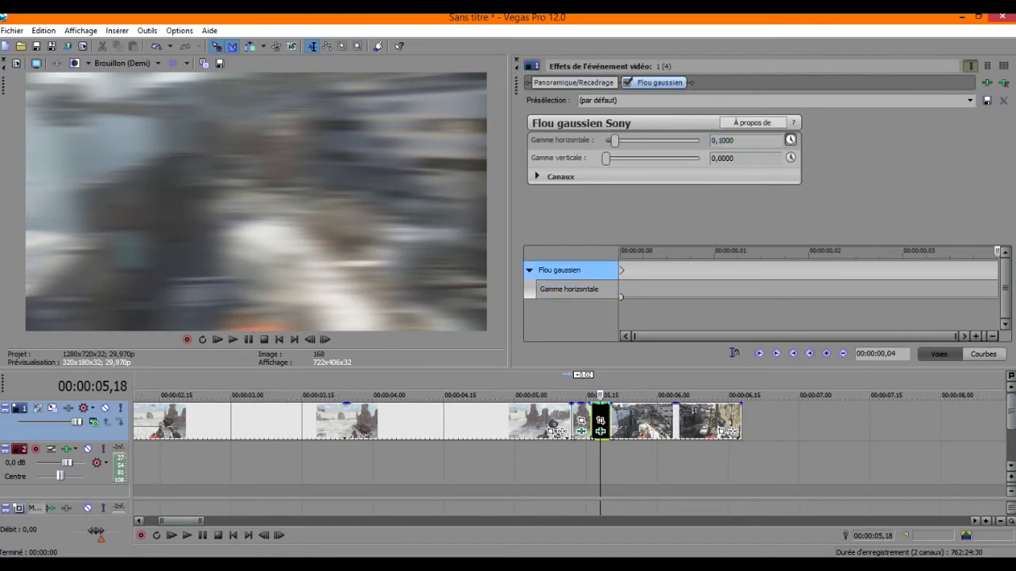
double_click(723, 141)
text(0)
key(Return)
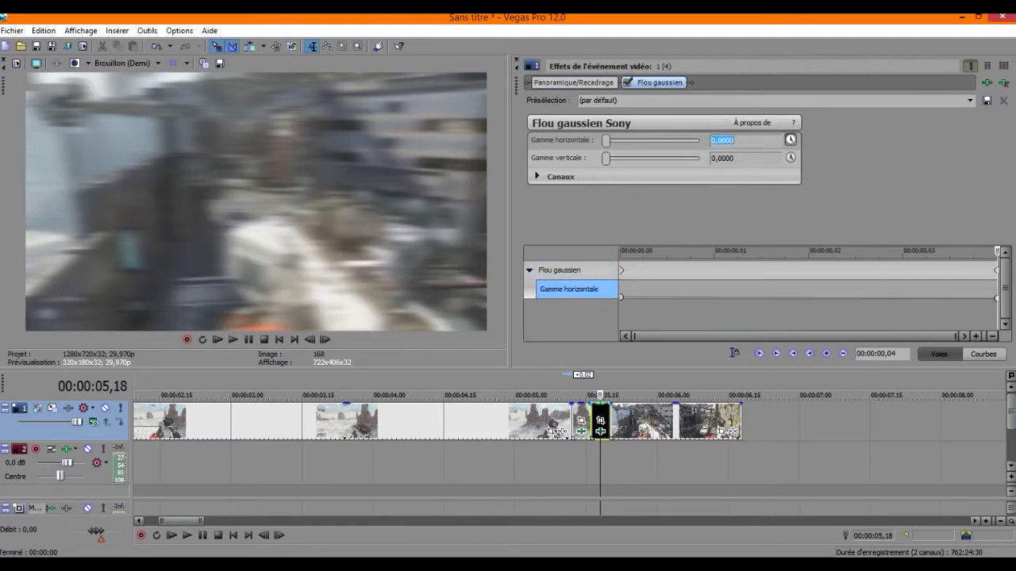
- Review the second clip frame by frame and play the transition from 00:00:05,00
click(325, 340)
click(326, 340)
click(326, 340)
click(326, 339)
click(325, 340)
click(325, 339)
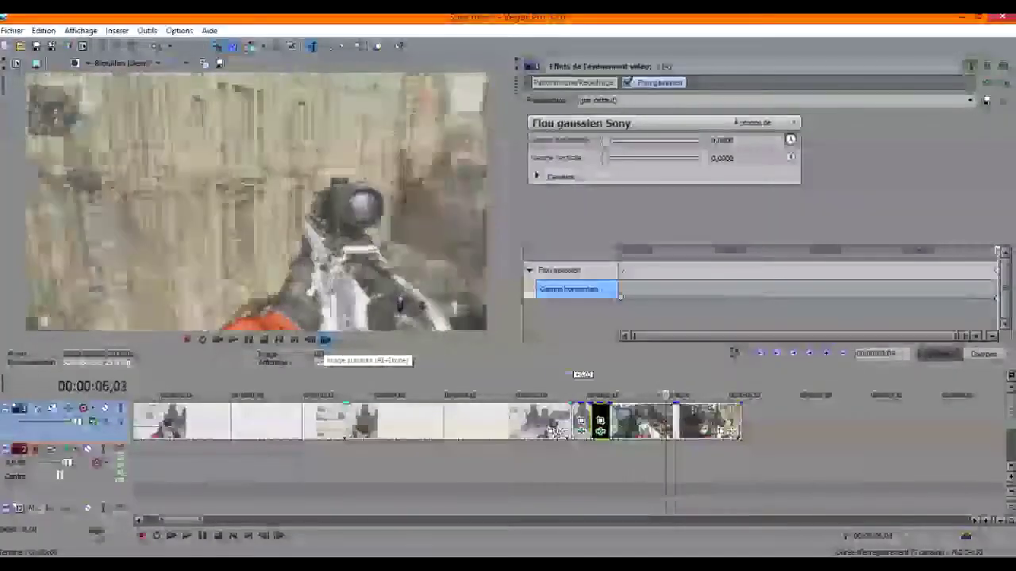
click(325, 339)
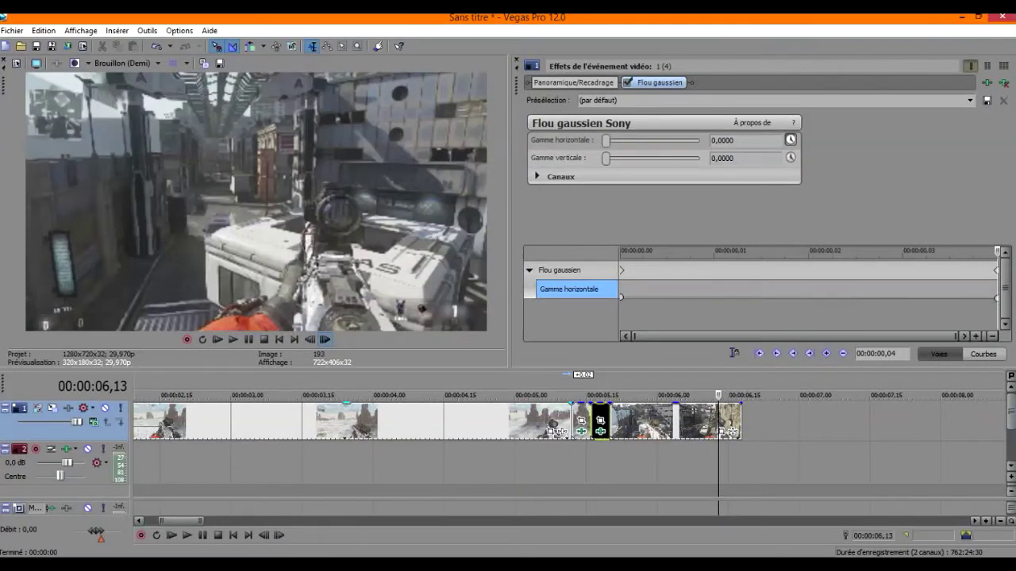
scroll(445, 444, down, 3)
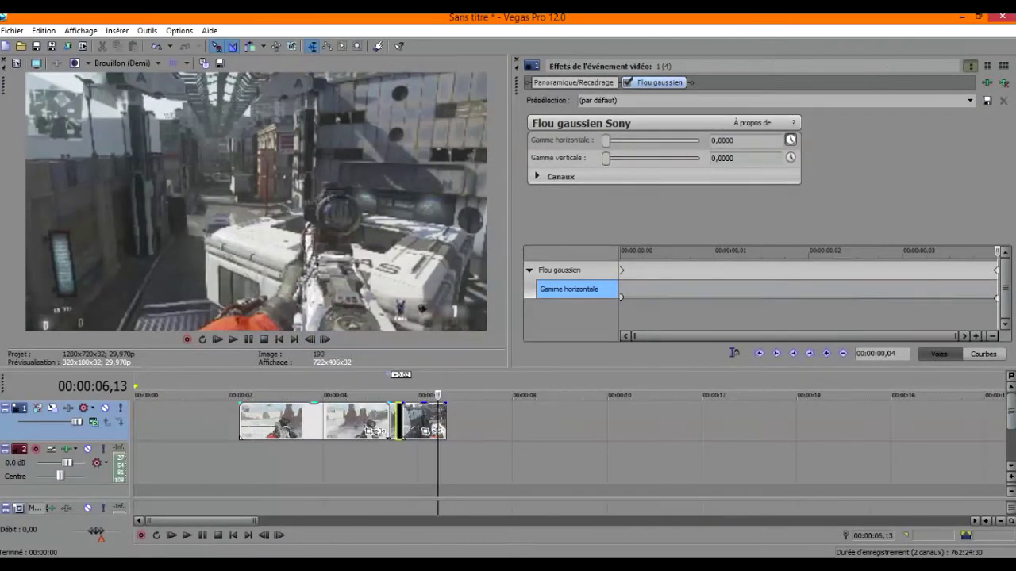
click(323, 421)
click(369, 420)
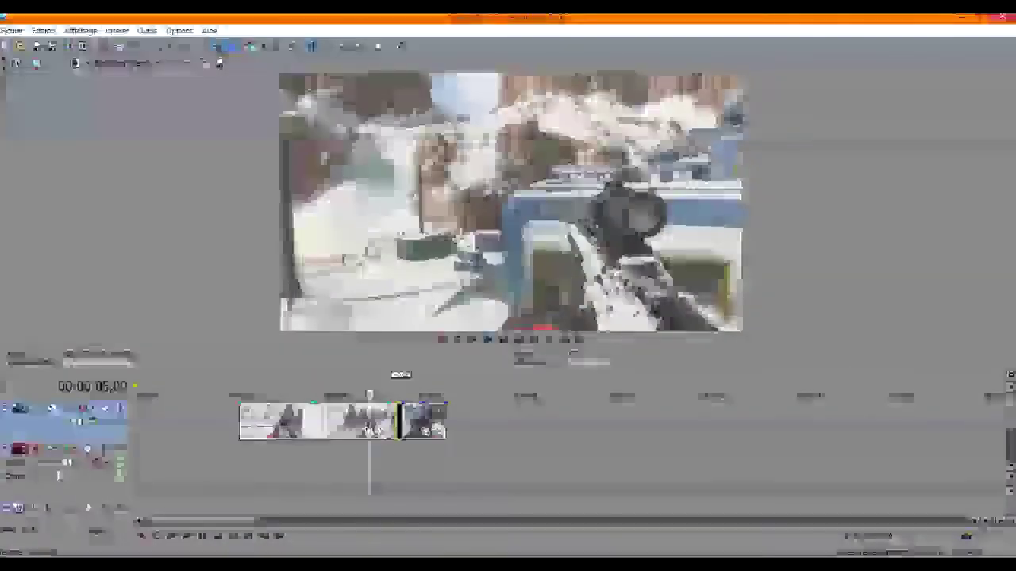
key(space)
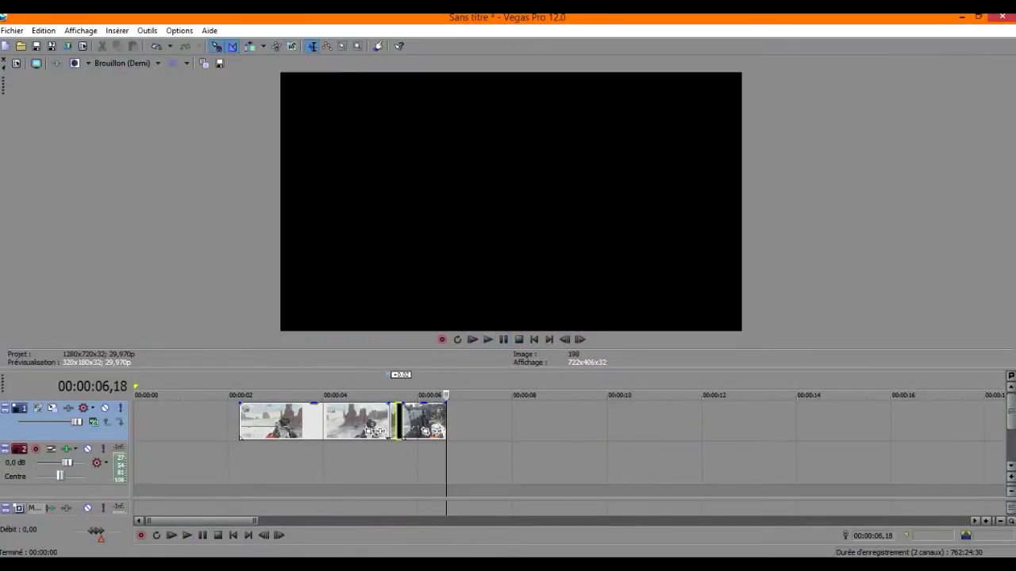
- Lengthen the two blurred pieces outward from their shared cut, the snow piece by 4 frames, and play the result from 00:00:05,00
scroll(421, 420, up, 6)
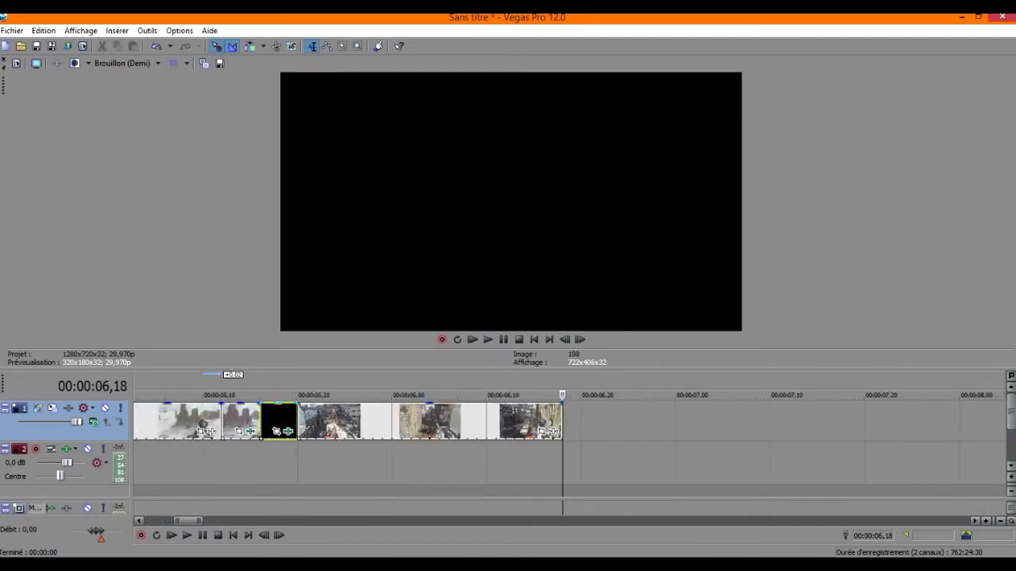
drag(299, 421, 373, 421)
scroll(345, 421, down, 2)
click(335, 395)
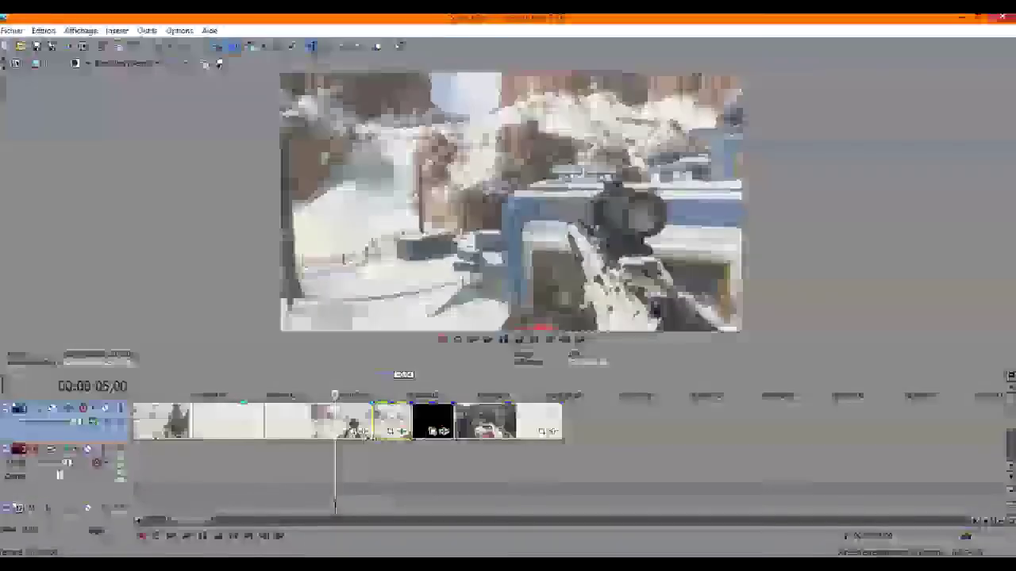
key(space)
click(504, 340)
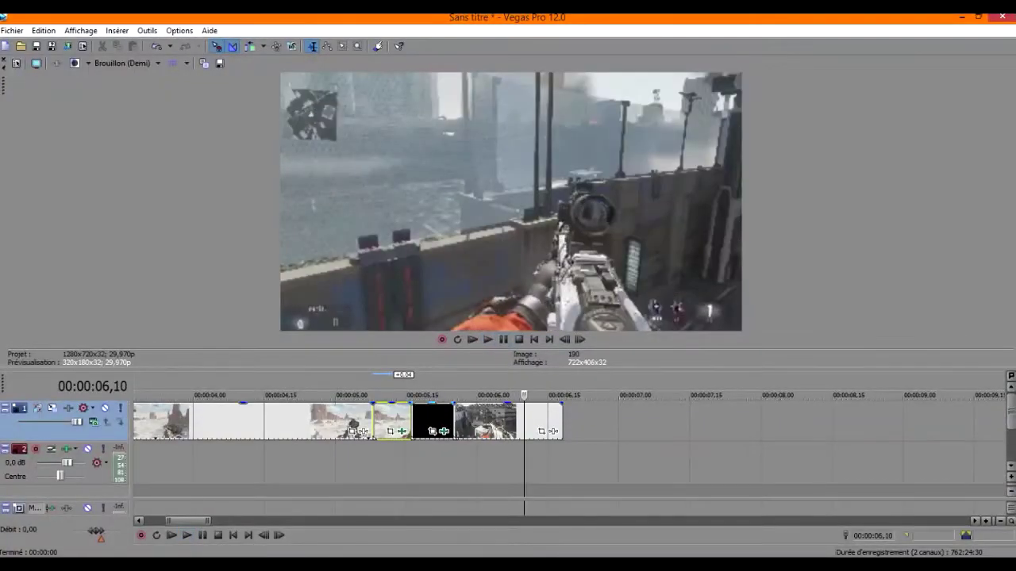
- Overlap the second clip's blurred piece with the snow piece by 2 frames and close the gap with the rest of the clip
scroll(524, 421, up, 2)
drag(365, 420, 347, 421)
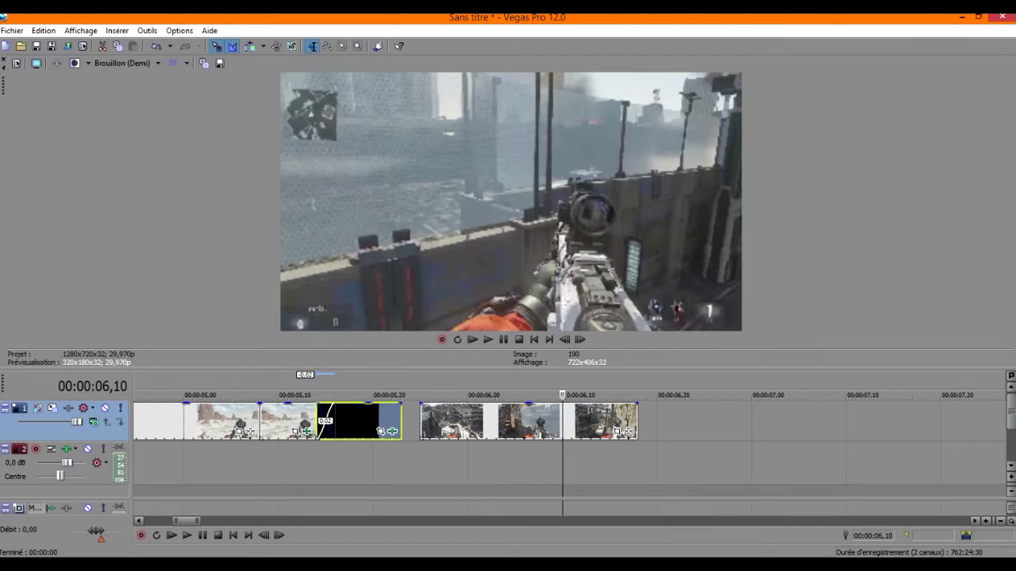
drag(524, 421, 505, 421)
- Play the crossfaded transition twice from shortly before the overlap, the second time from 00:00:05,00
click(240, 396)
key(space)
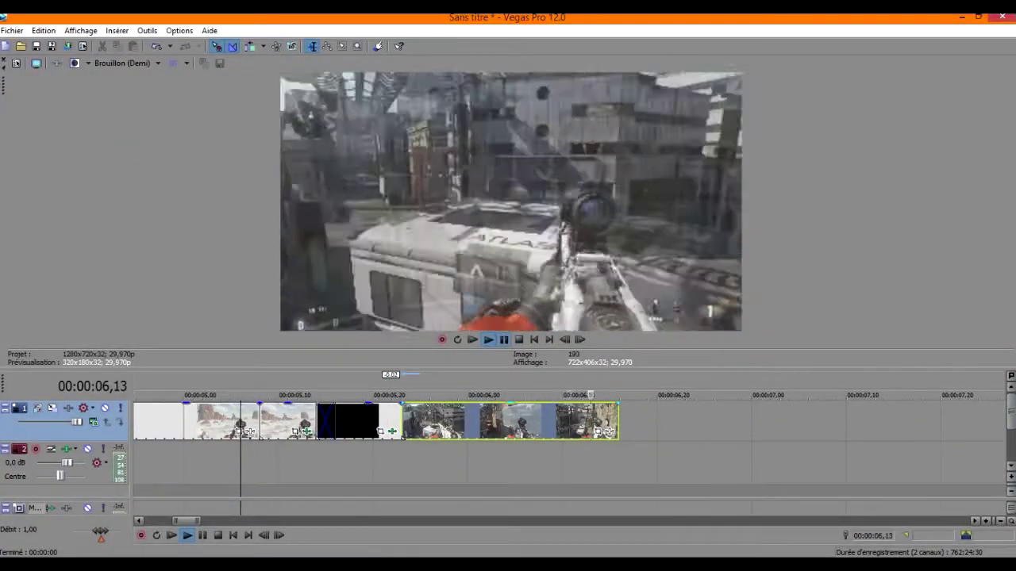
key(Return)
click(184, 395)
key(space)
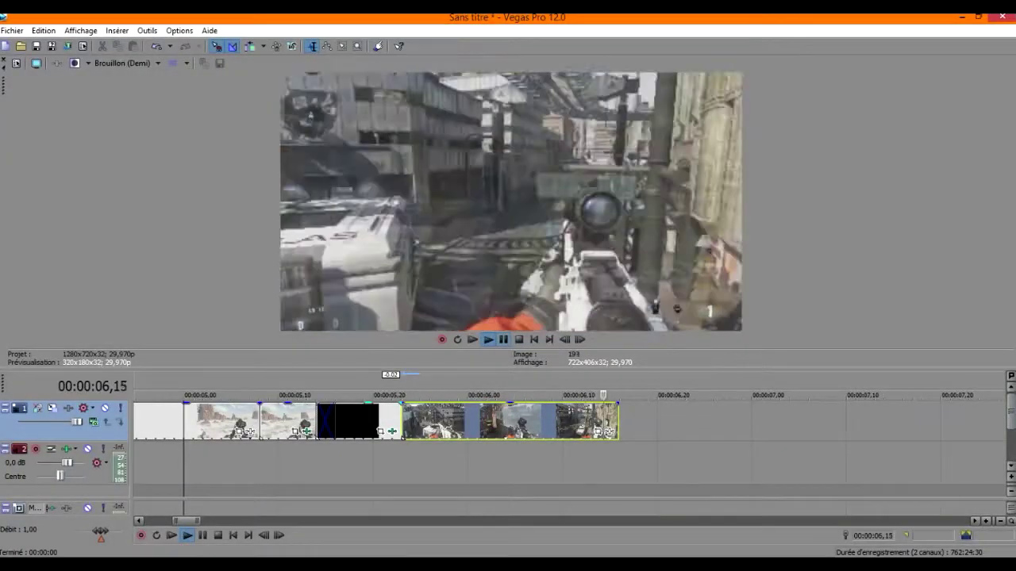
click(503, 340)
- Find the next turning point in the second clip and split the clip at 00:00:06,12
scroll(556, 436, down, 1)
scroll(555, 436, down, 1)
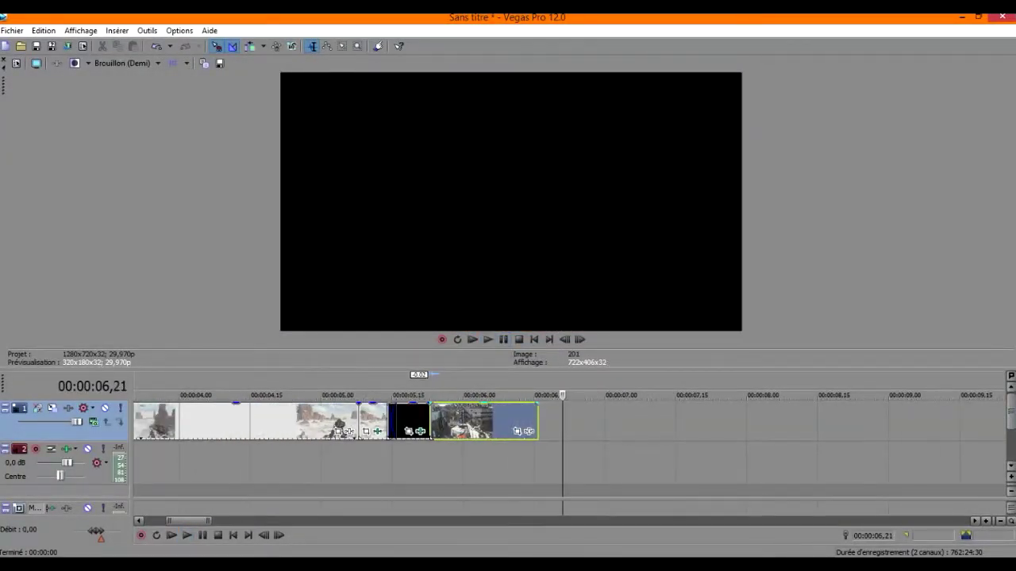
click(467, 420)
click(496, 420)
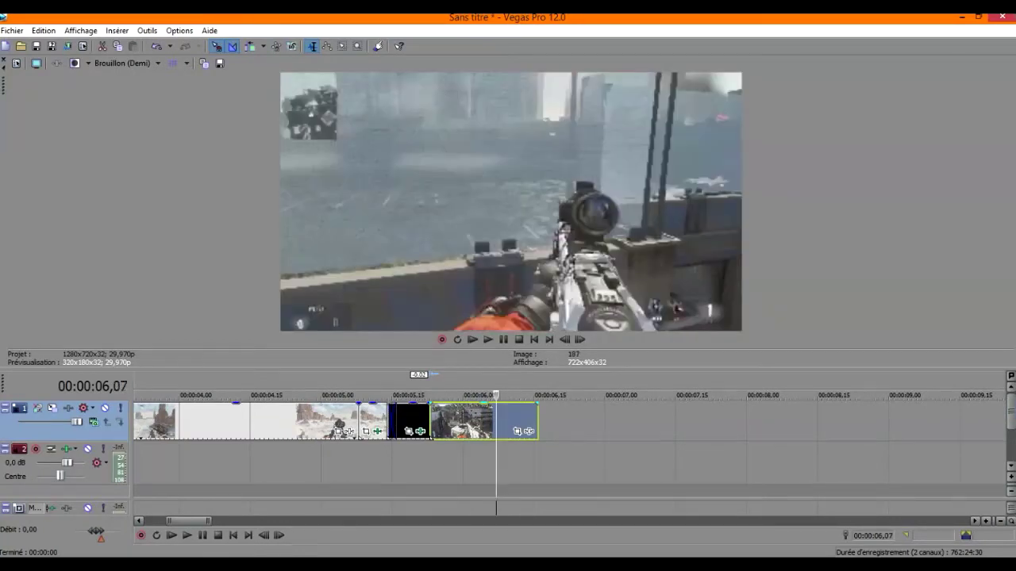
click(511, 421)
click(520, 421)
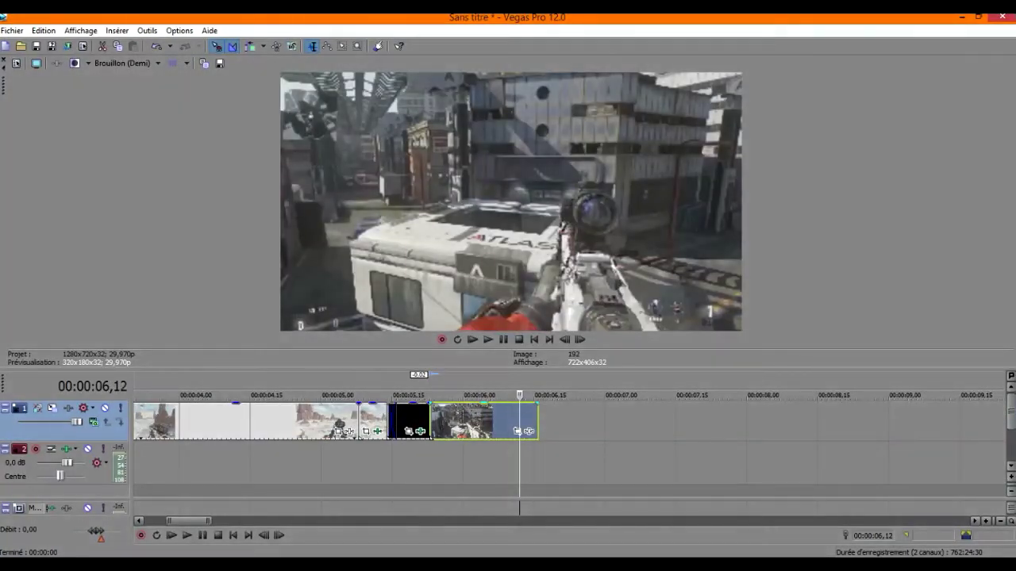
key(s)
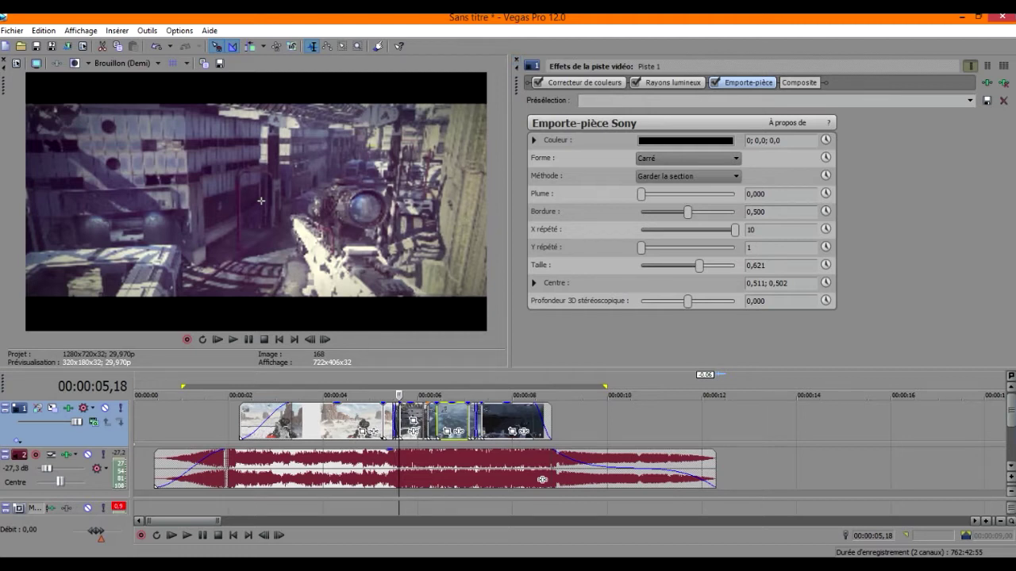
- Examine the clips and transitions of the finished montage at several points along the timeline
click(287, 395)
click(358, 395)
click(419, 395)
click(449, 395)
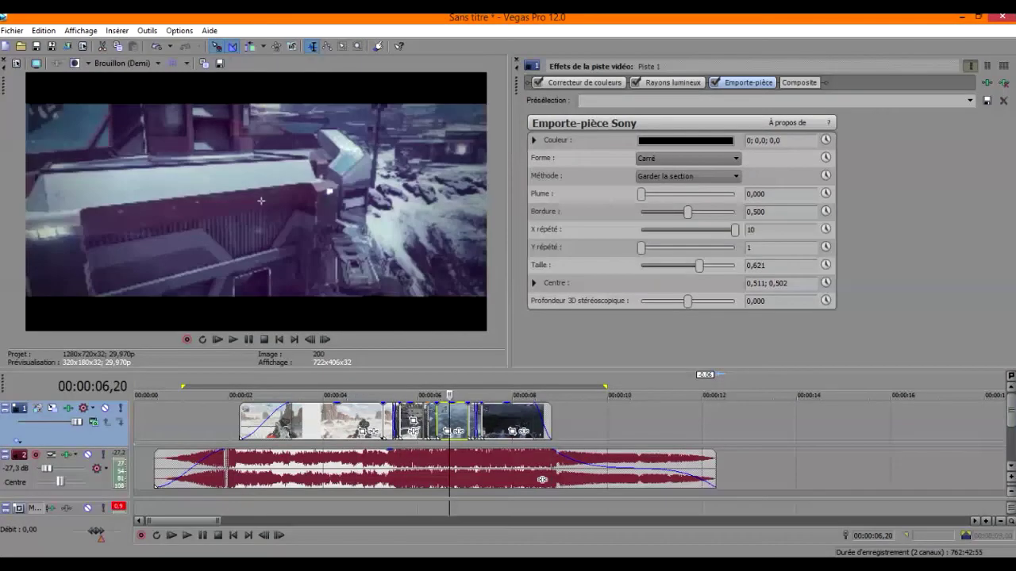
click(512, 396)
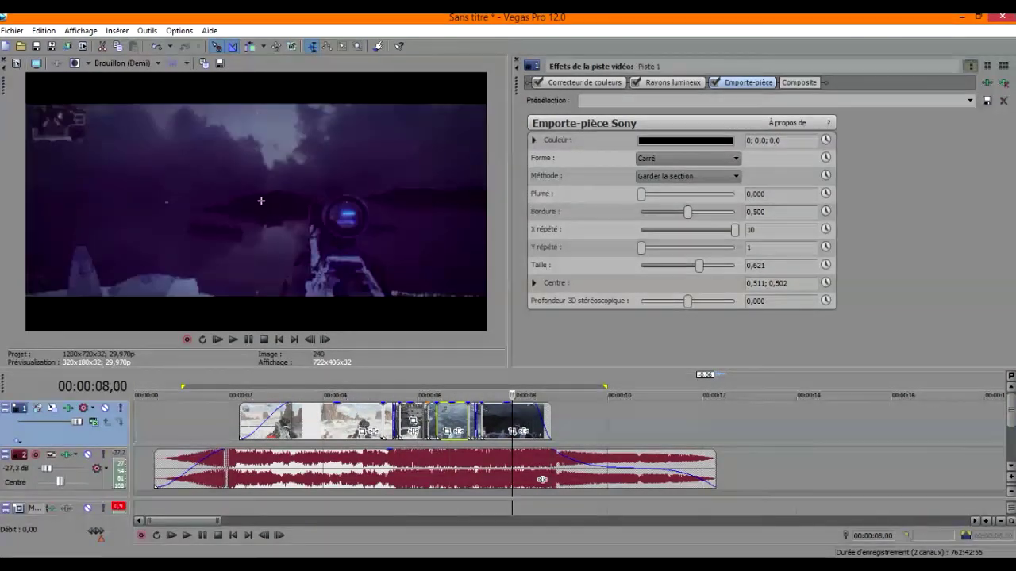
click(524, 396)
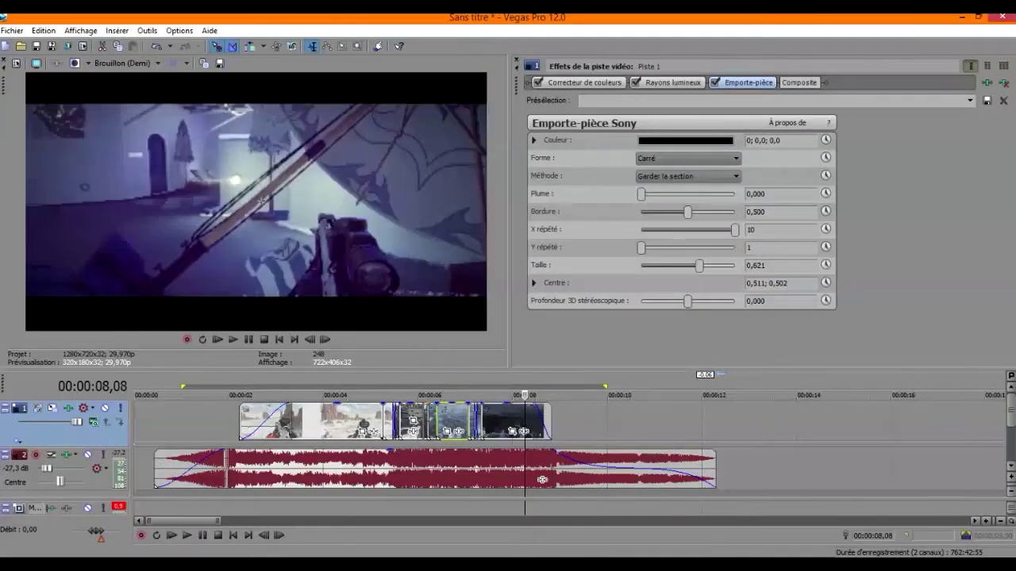
click(492, 395)
click(462, 395)
click(444, 395)
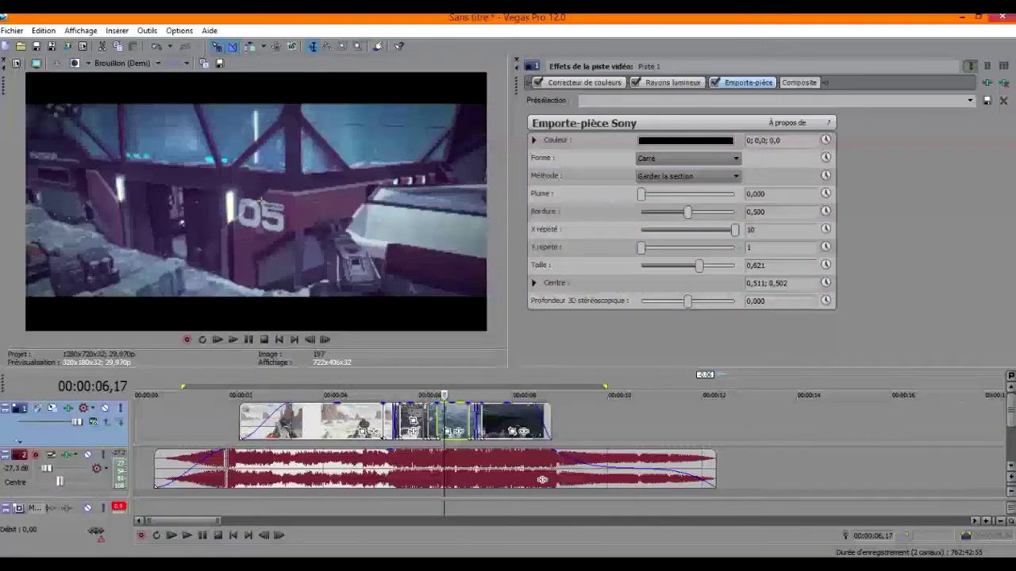
click(374, 396)
click(364, 395)
drag(364, 396, 257, 395)
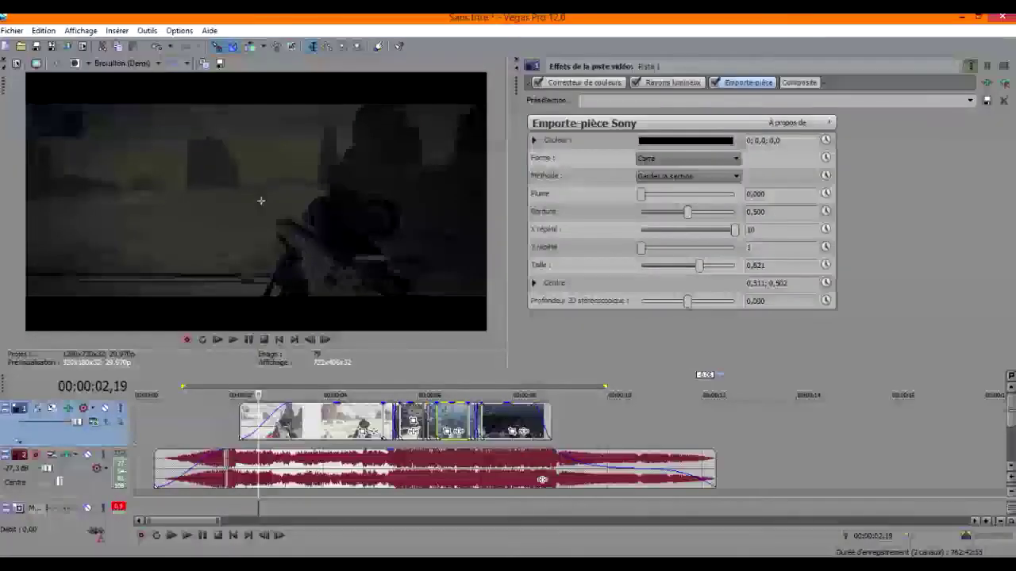
- Browse the filter packages available for the video track, looking at Film/Cinema effect 2 + (LetterBox) without adding any
click(296, 395)
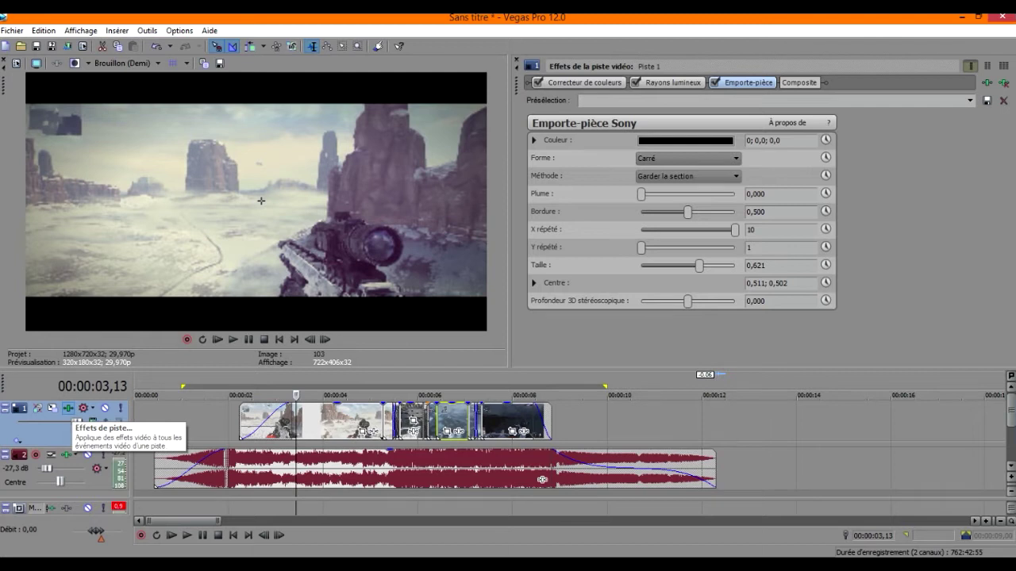
click(69, 408)
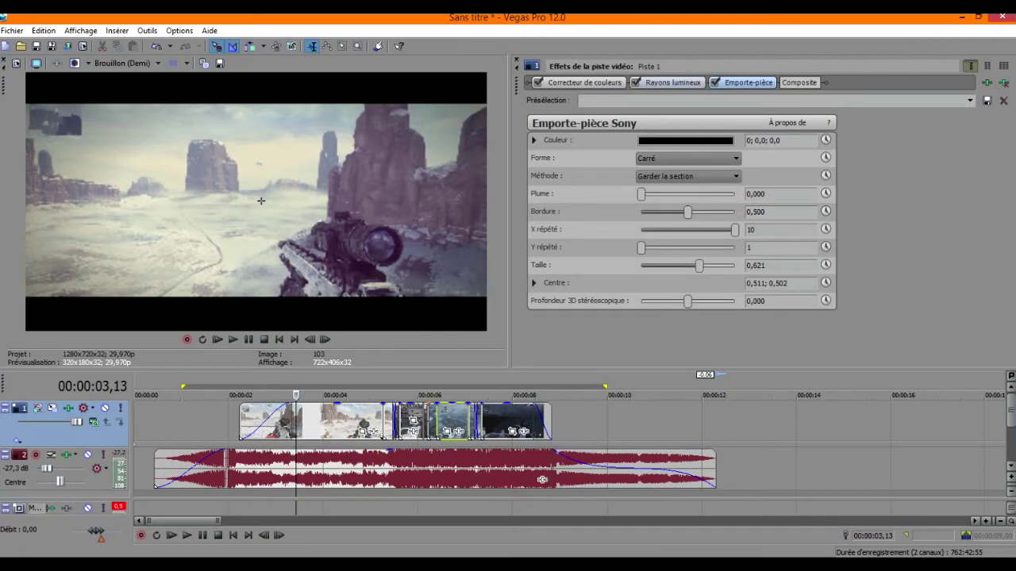
click(986, 82)
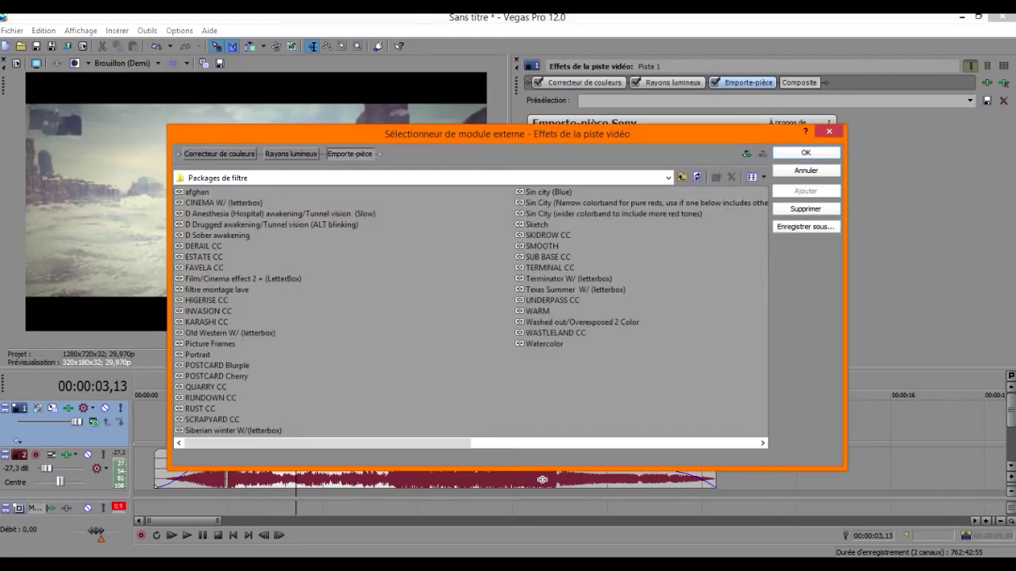
click(682, 177)
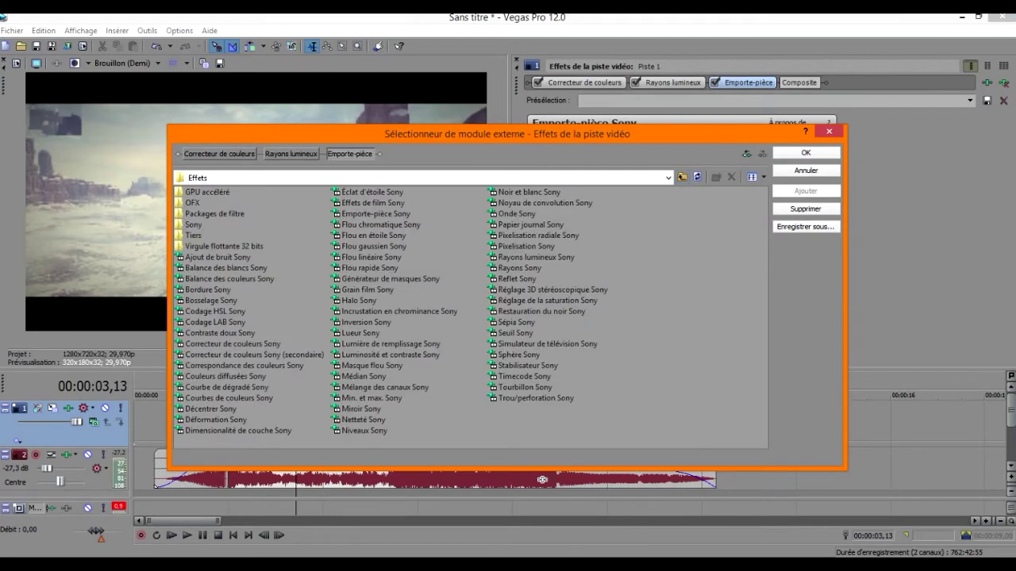
key(Return)
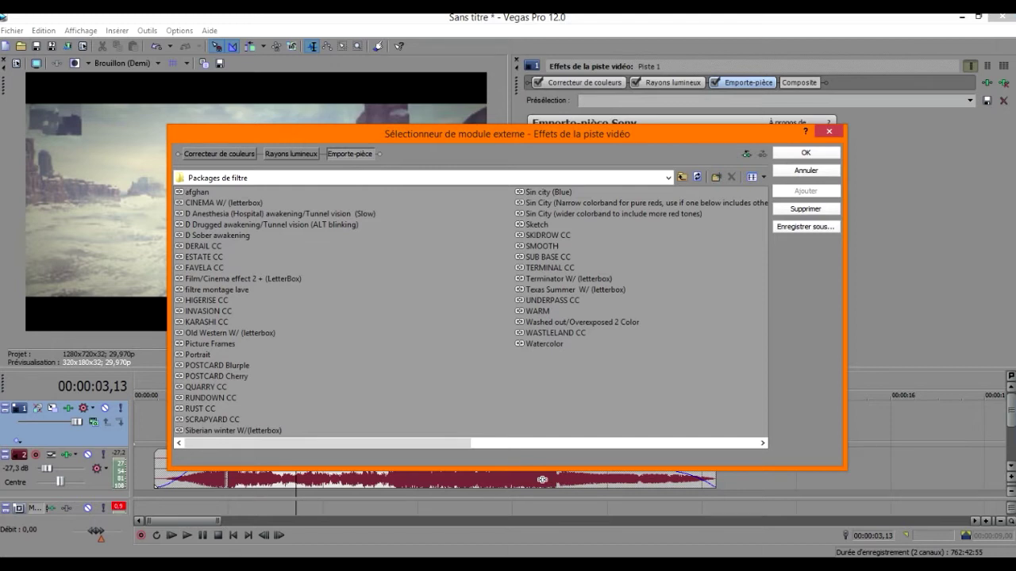
click(243, 279)
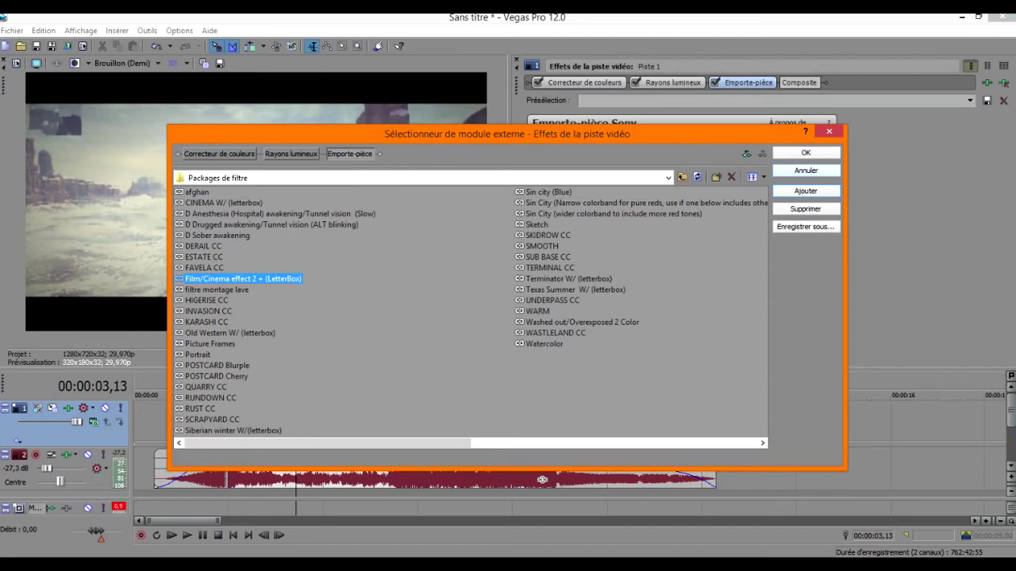
key(Escape)
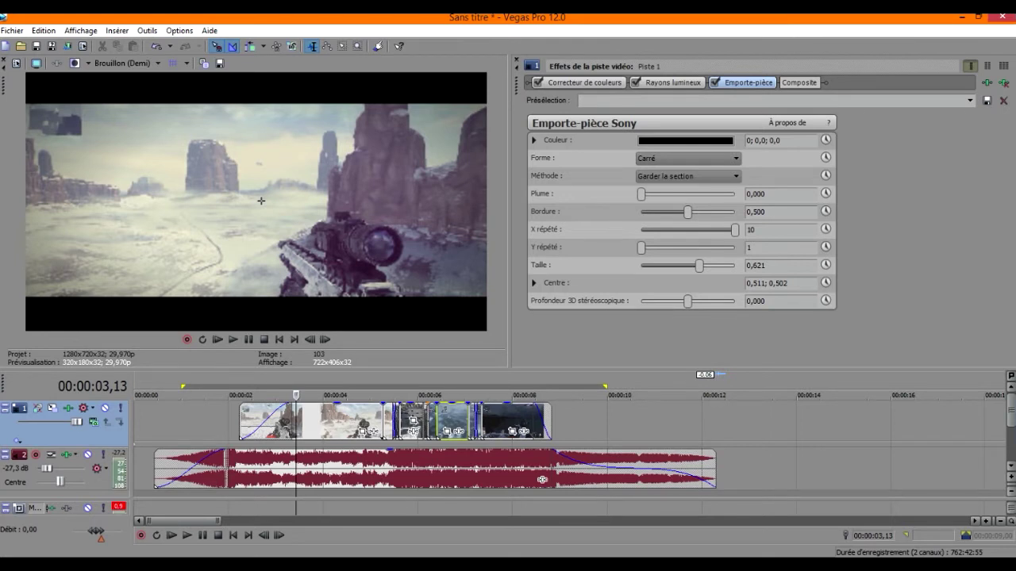
- Try a pale pink (HSV 0; 0,2; 0,75) as the Emporte-pièce colour and preview the frame at 00:00:03,12
click(154, 423)
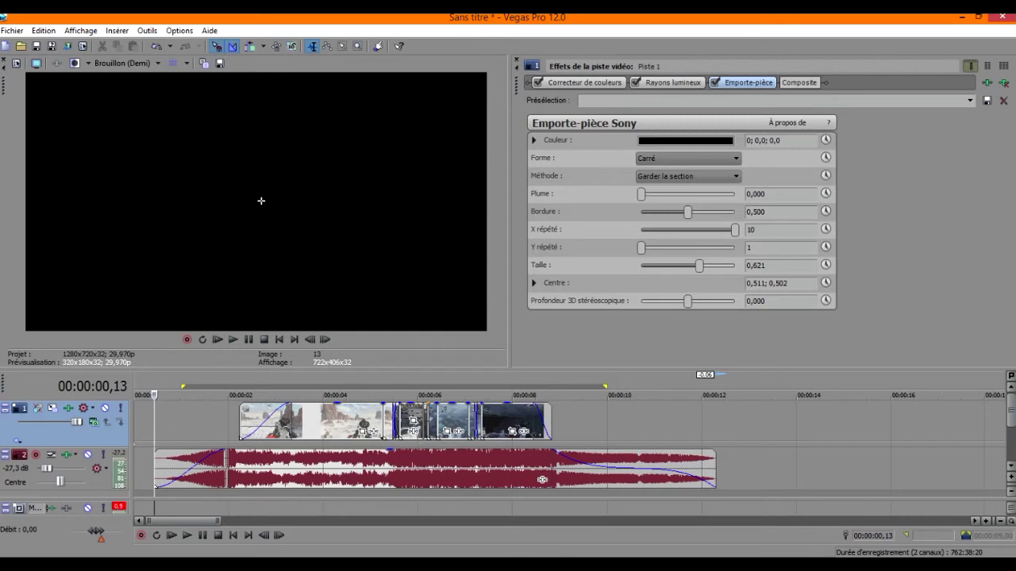
click(686, 141)
click(604, 203)
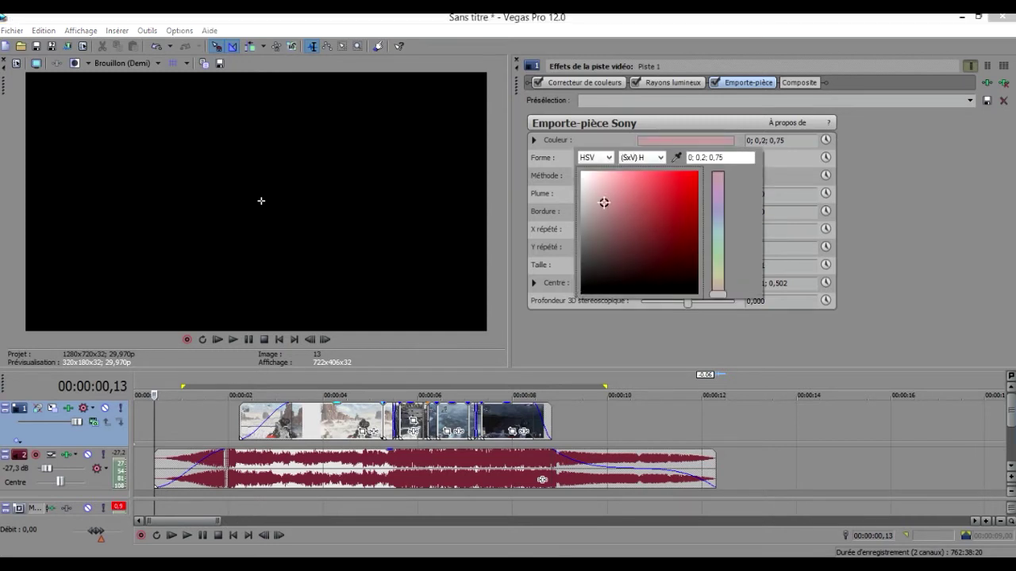
key(Escape)
click(295, 395)
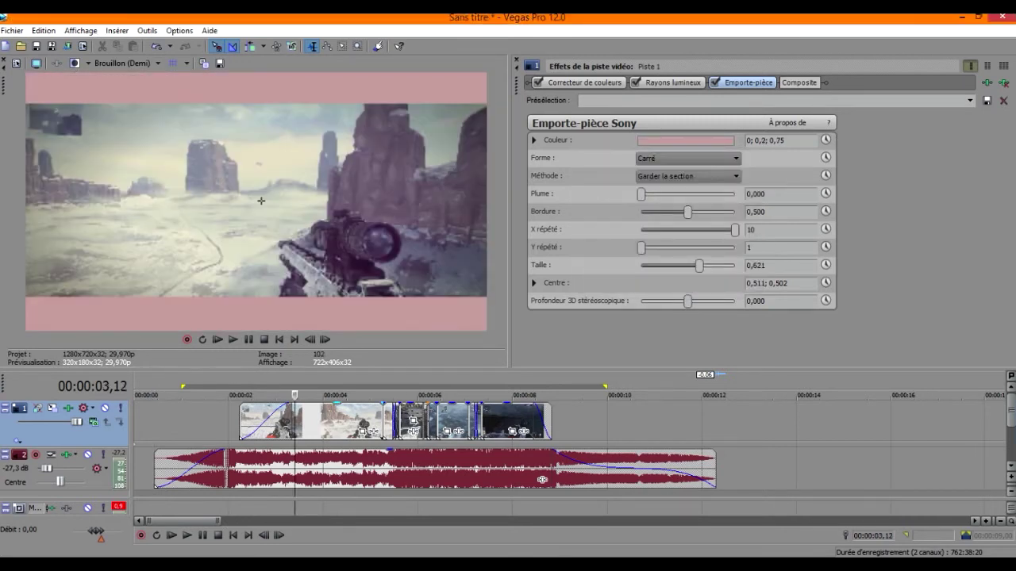
- Set the Emporte-pièce colour of the bars to white (0; 0,0; 1,0) and play the montage up to 00:00:08,08
click(685, 141)
mouse_move(604, 202)
mouse_down()
mouse_move(650, 207)
mouse_move(664, 252)
mouse_up()
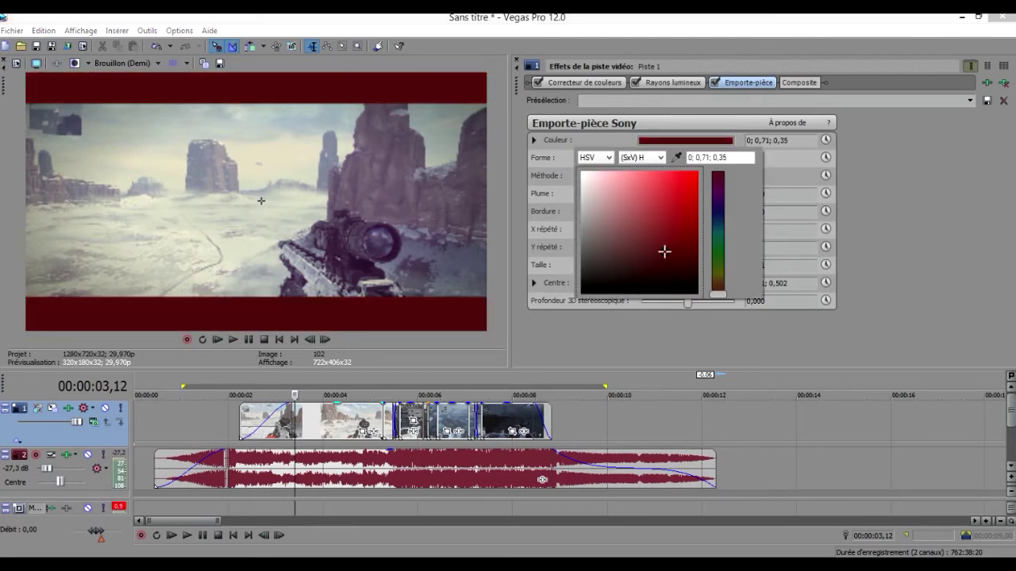
drag(664, 252, 580, 171)
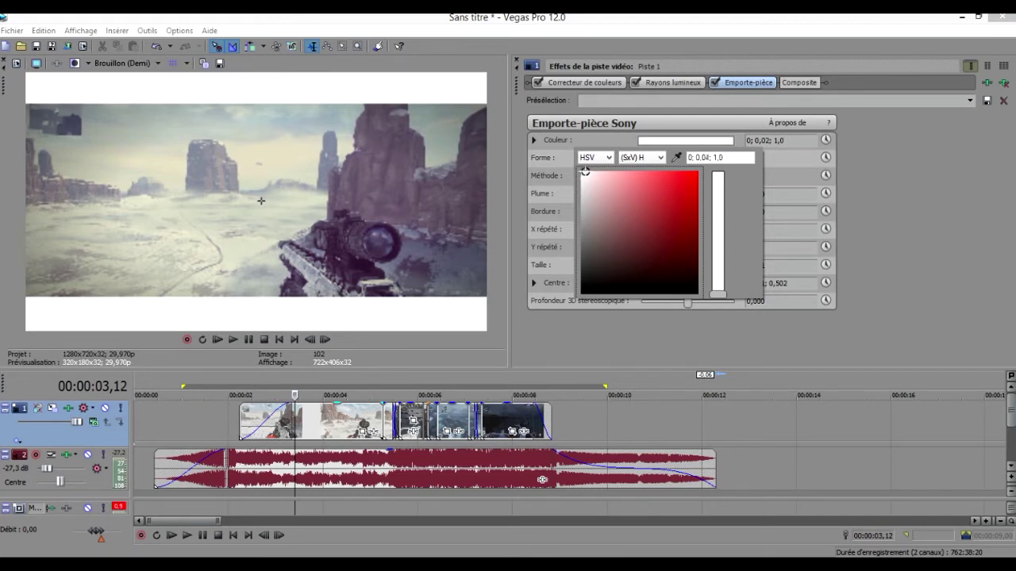
key(Escape)
key(space)
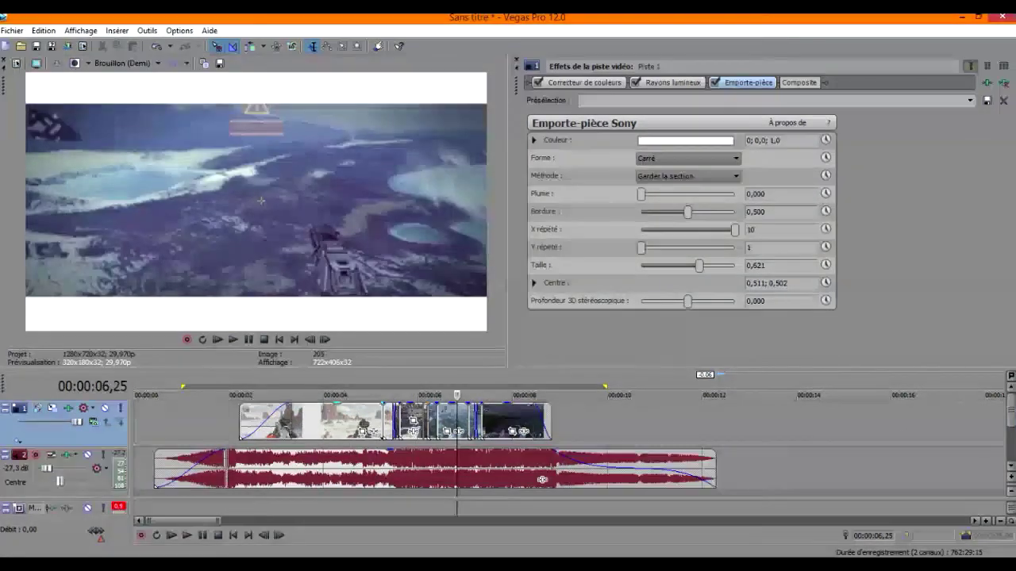
key(Return)
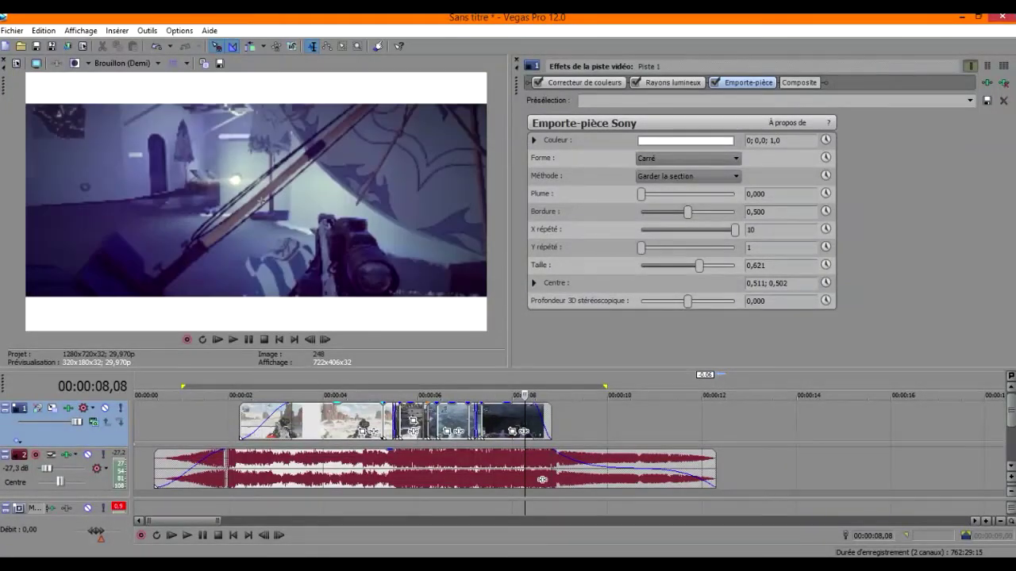
- Try the maximum Plume value of 2,000 on the white bars' edges
drag(641, 195, 735, 194)
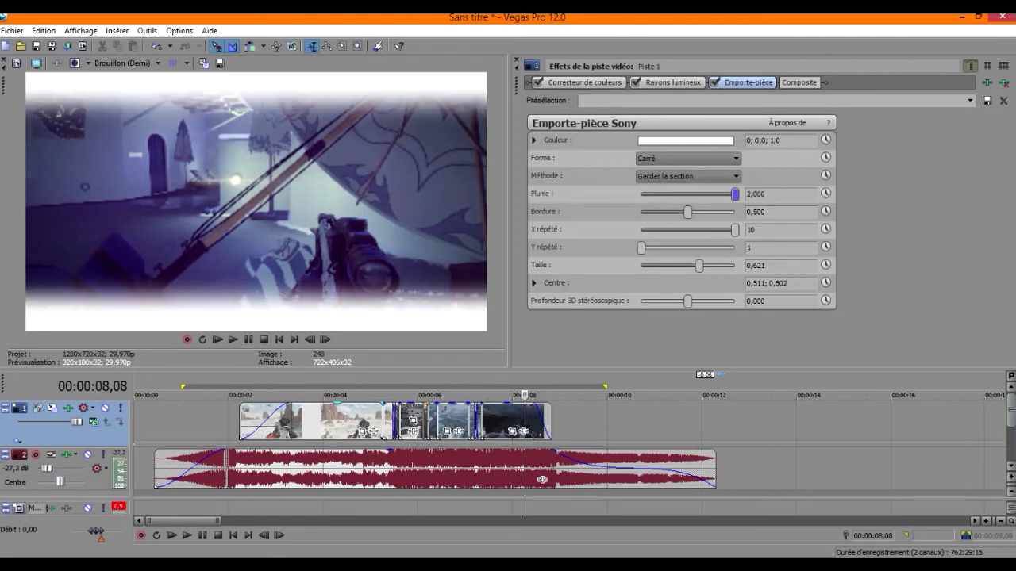
drag(735, 193, 641, 193)
drag(766, 194, 757, 193)
text(20)
key(Return)
click(767, 194)
key(BackSpace)
key(BackSpace)
text(2)
key(Return)
- Try a Plume value of 0,500 on the bars' edges
key(End)
key(shift+Left)
key(shift+Left)
key(shift+Left)
text(5)
key(Return)
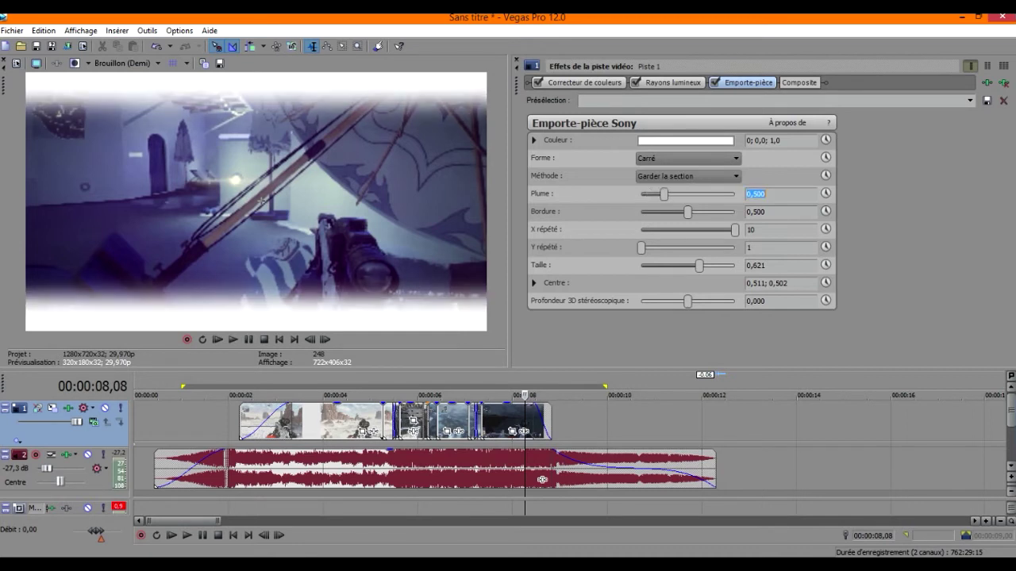
- Try a Plume value of 0,050 on the bars' edges, and return Plume to 0
key(End)
key(shift+Left)
key(shift+Left)
key(BackSpace)
text(0,0)
key(Return)
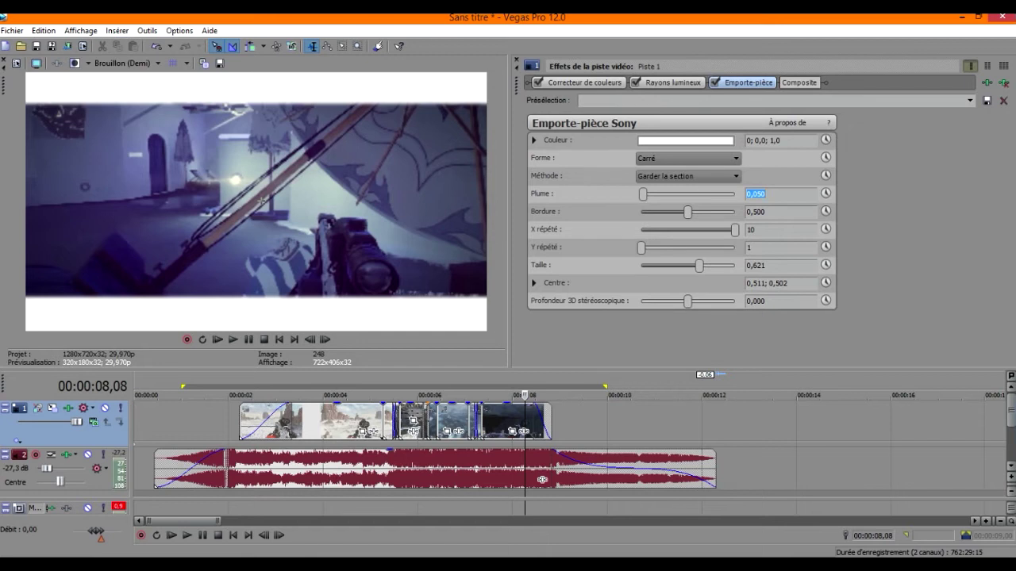
text(0)
key(Return)
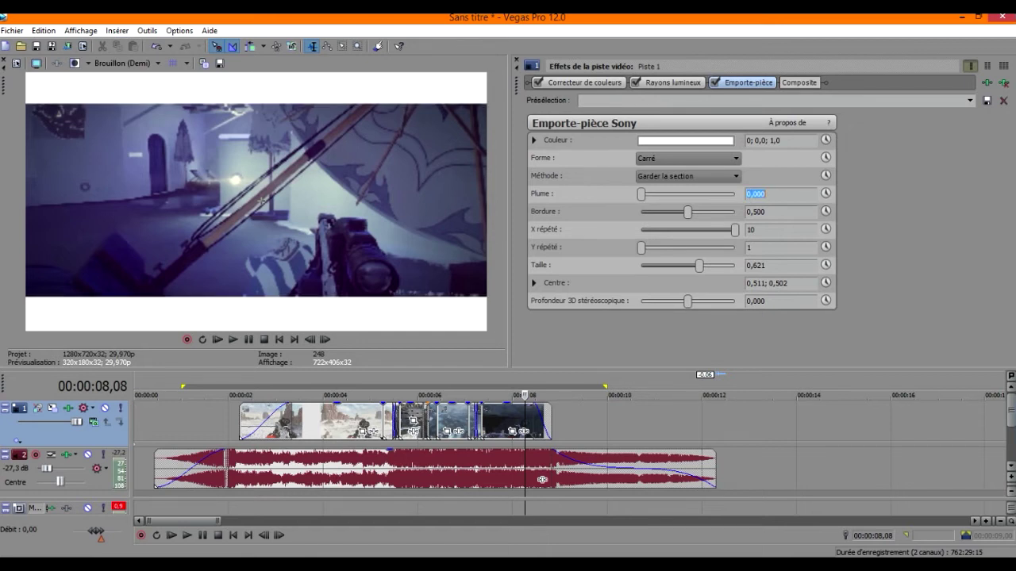
- Try a Bordure of 0,531 and an X répété of 1, restoring them to 0,500 and 10
mouse_move(688, 211)
mouse_down()
mouse_move(659, 212)
mouse_move(723, 212)
mouse_move(691, 212)
mouse_up()
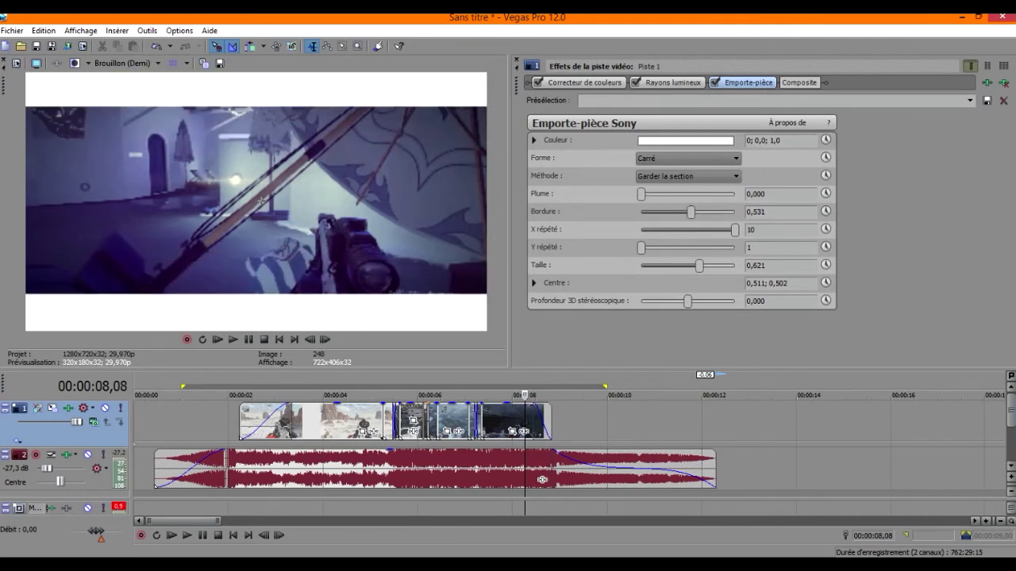
key(BackSpace)
key(Return)
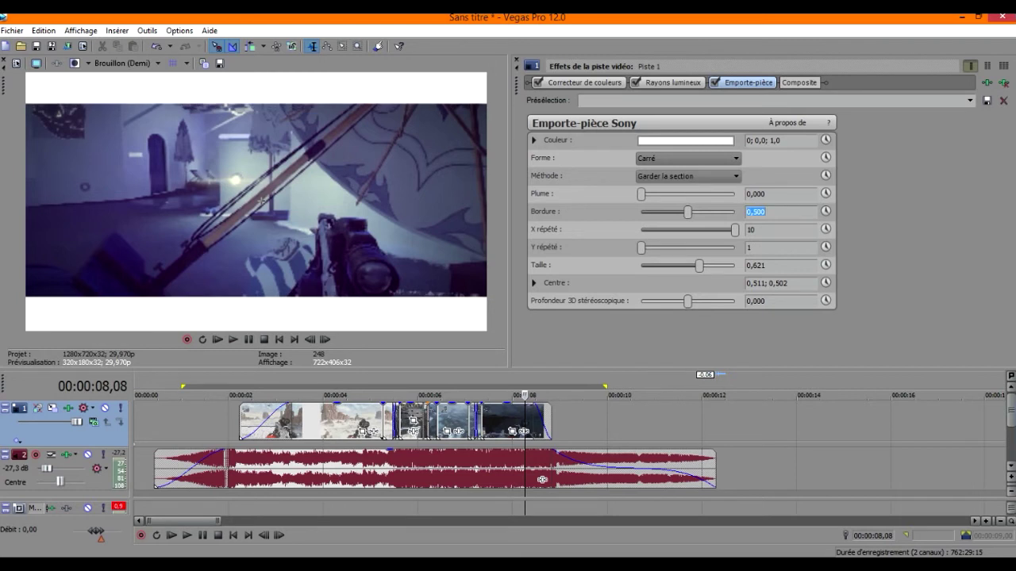
drag(735, 229, 641, 229)
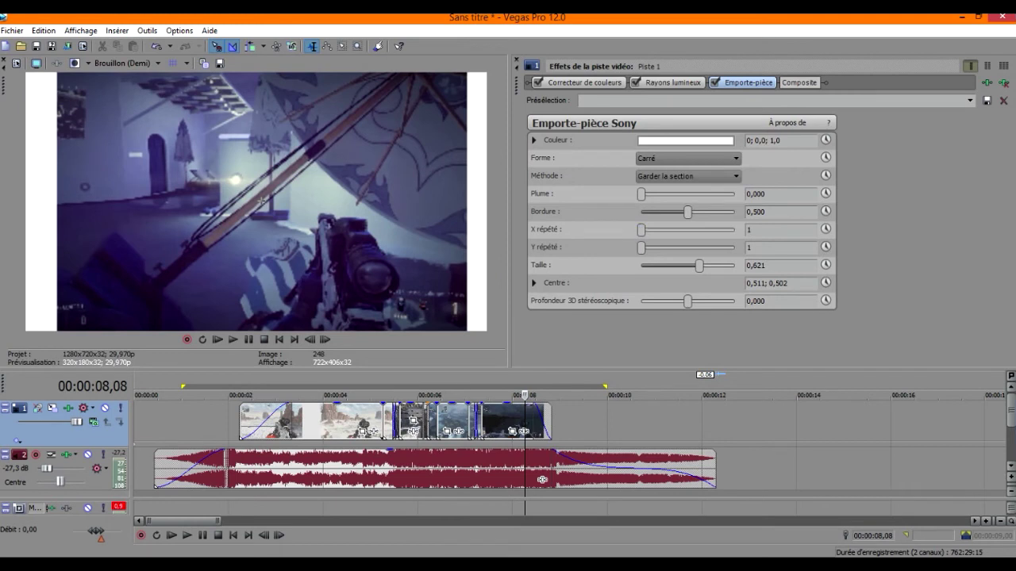
drag(641, 229, 735, 230)
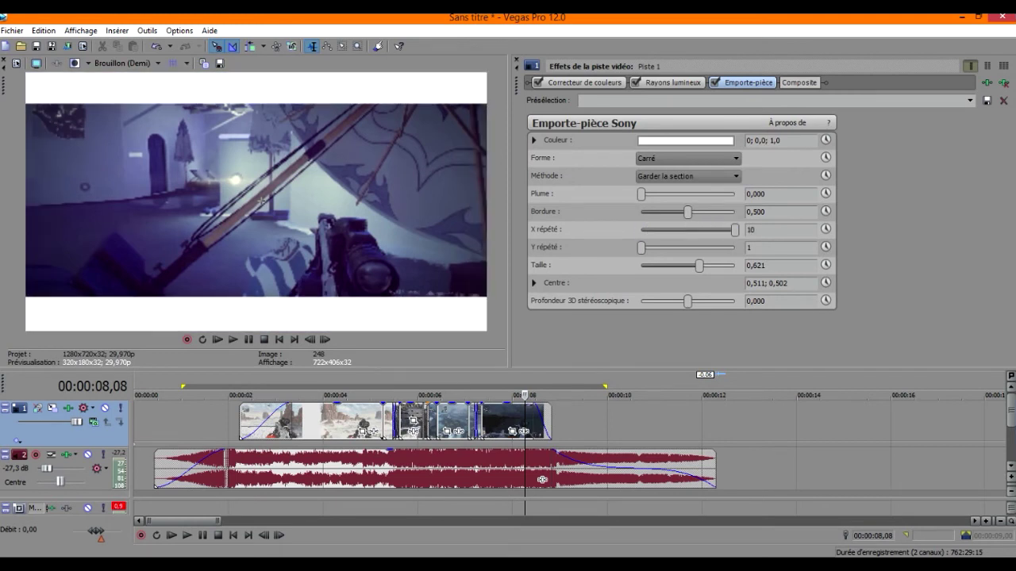
mouse_move(641, 247)
mouse_down()
mouse_move(735, 248)
mouse_move(641, 248)
mouse_up()
- Reset the stereoscopic 3D depth to 0 and close the track effects window
mouse_move(687, 300)
mouse_down()
mouse_move(730, 300)
mouse_move(644, 301)
mouse_move(734, 301)
mouse_move(688, 301)
mouse_up()
double_click(757, 301)
text(0)
key(Return)
click(517, 60)
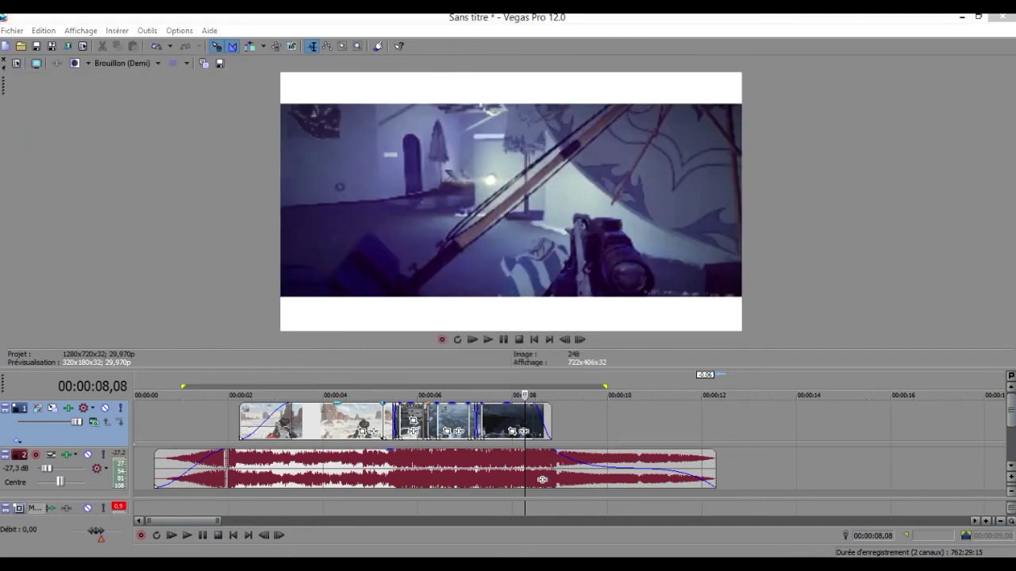
- Play the montage from 00:00:00,21 and overlap the last clip with the short piece before it by 2 frames
click(166, 422)
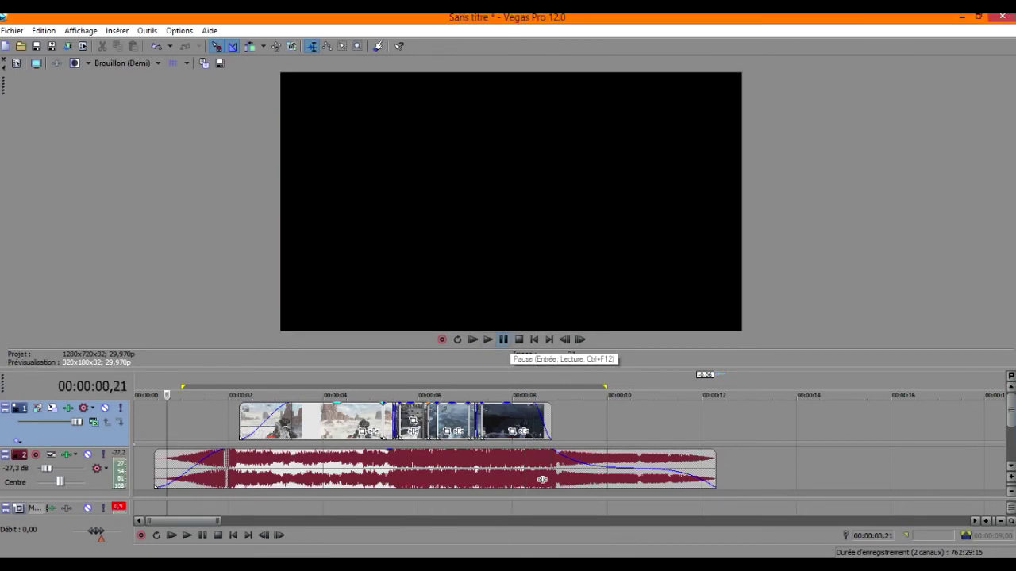
click(503, 338)
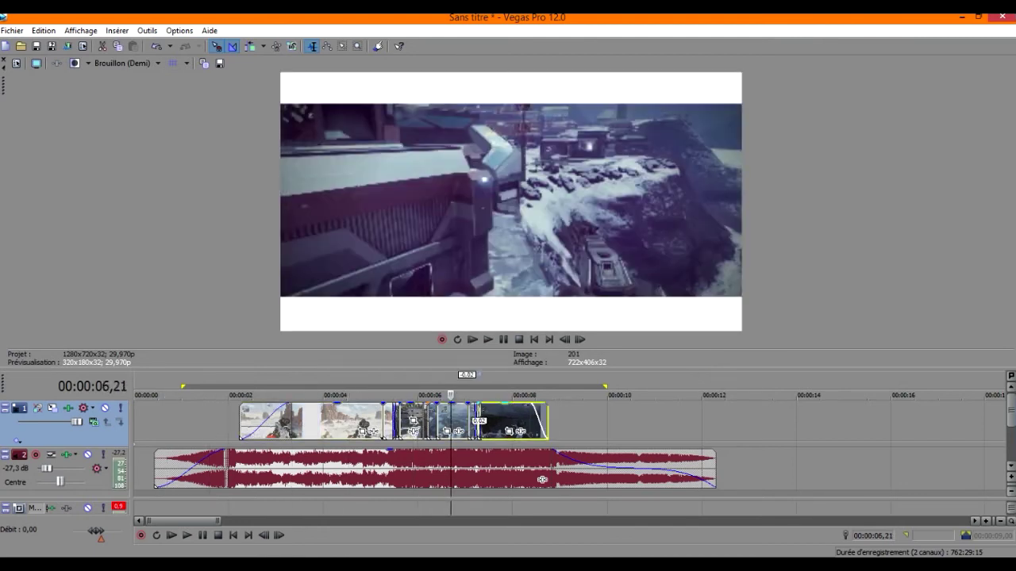
scroll(542, 479, up, 5)
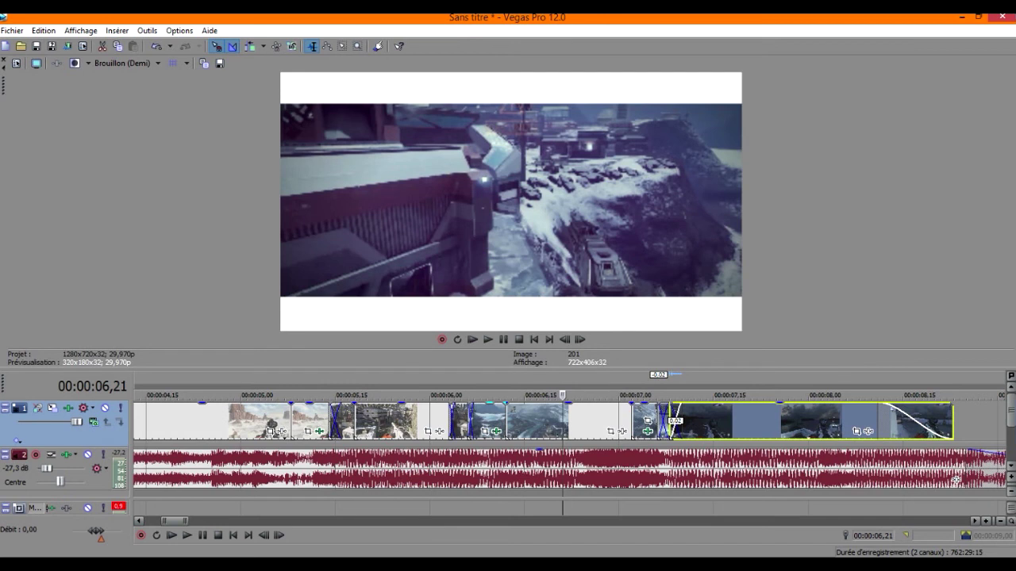
- Examine the blurred transitions frame by frame, forward from 00:00:07,04 and back to about 00:00:04,01
click(644, 421)
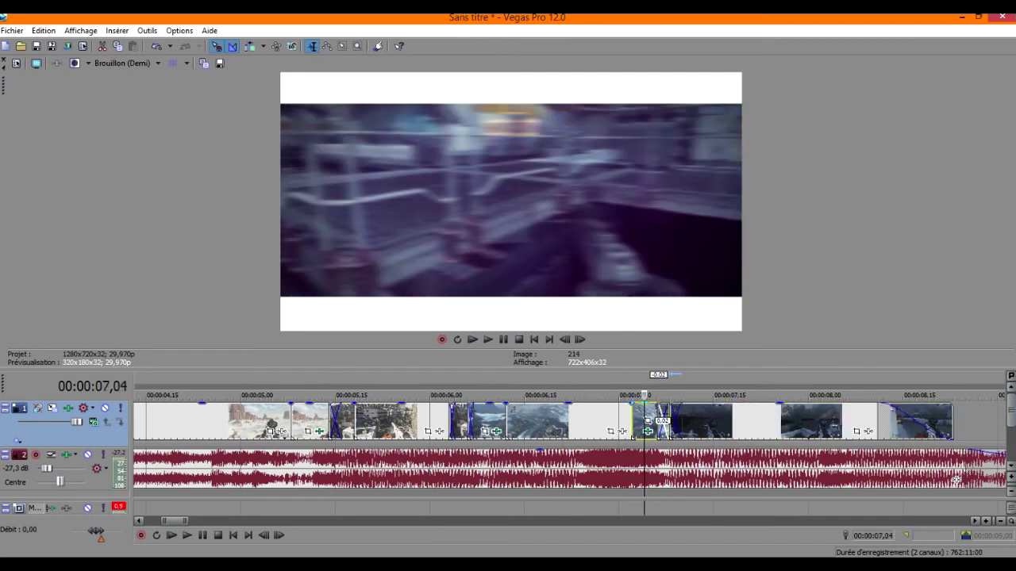
click(580, 339)
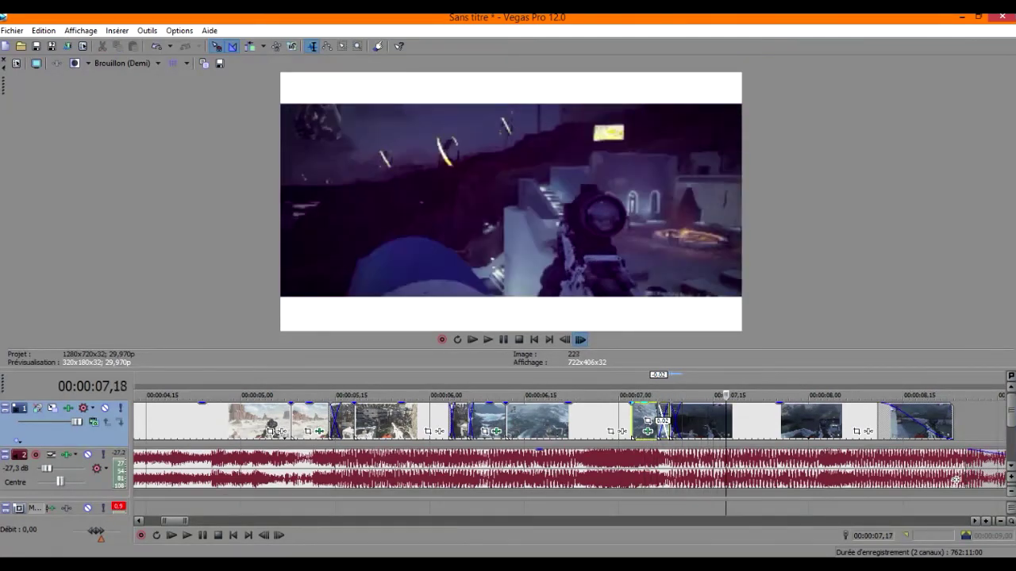
click(580, 338)
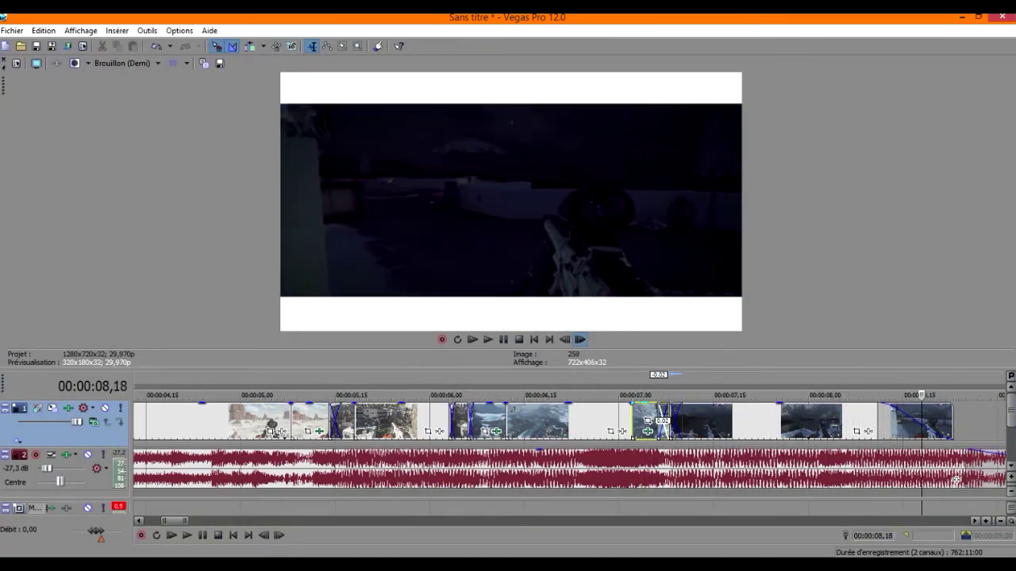
click(564, 339)
click(565, 339)
click(565, 339)
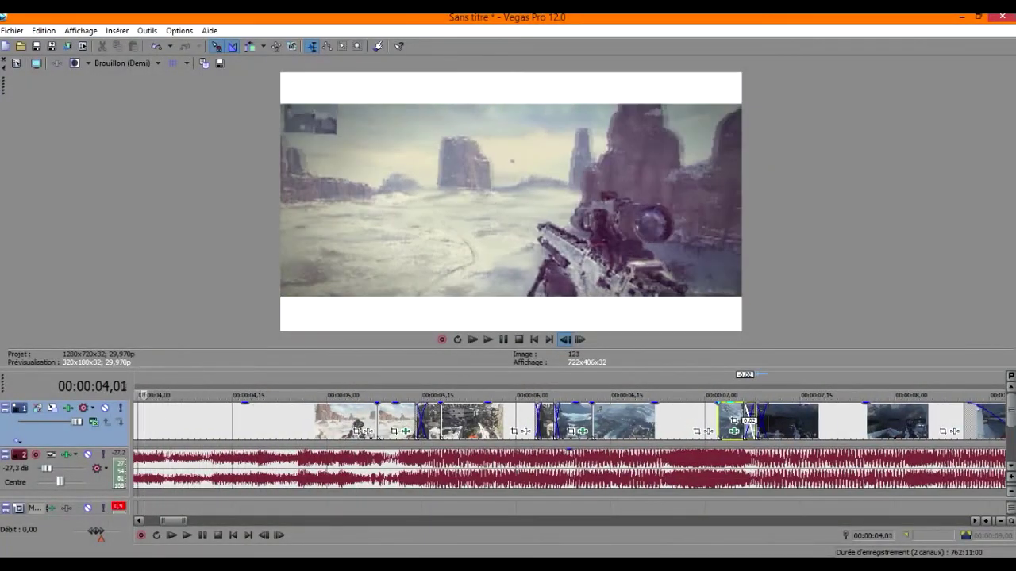
click(565, 339)
click(581, 339)
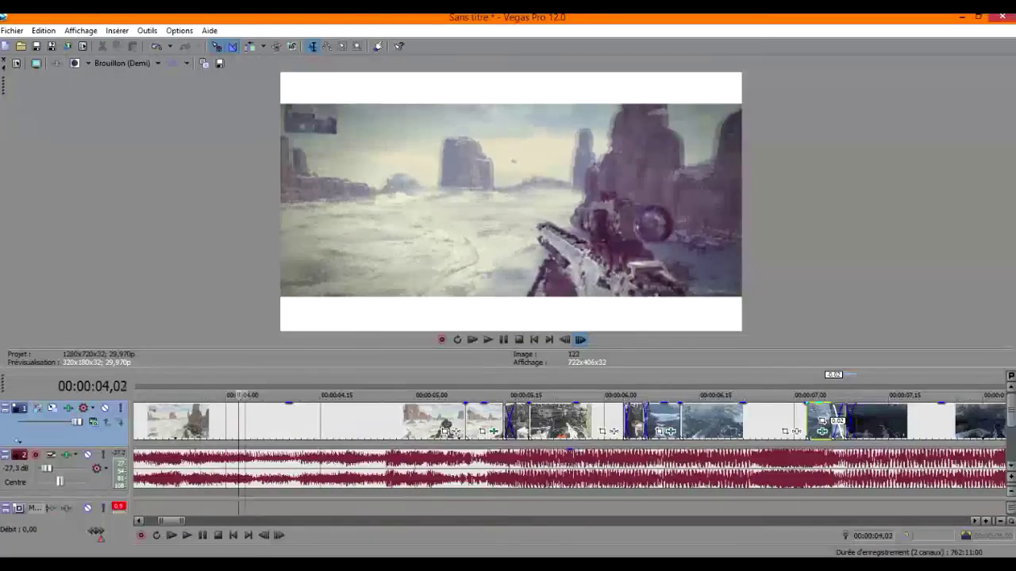